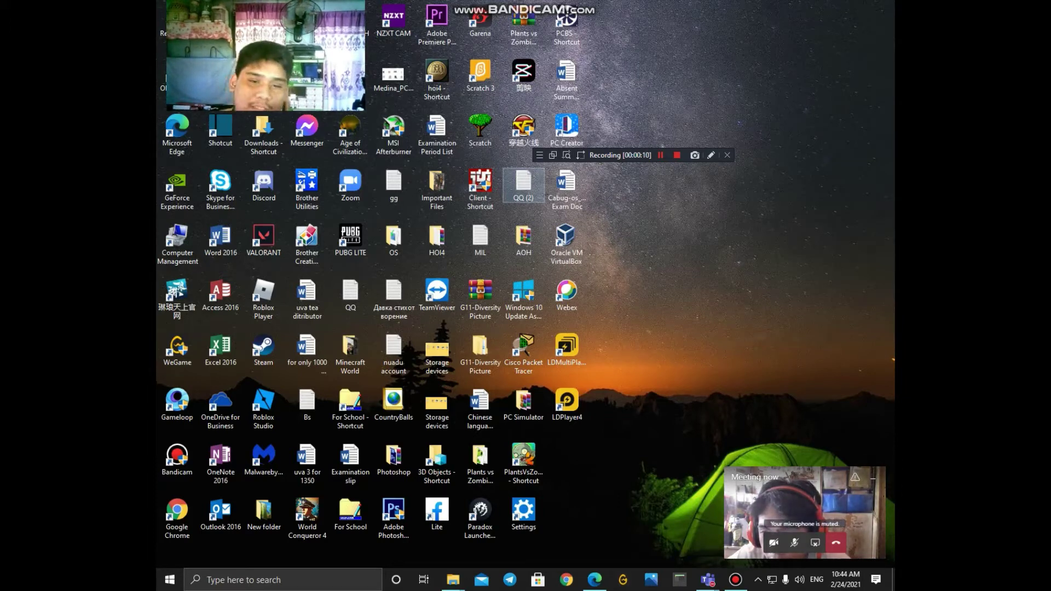
Step: Load Microsoft's Download Windows 10 page in Edge from the pasted URL, browser maximized
click(595, 580)
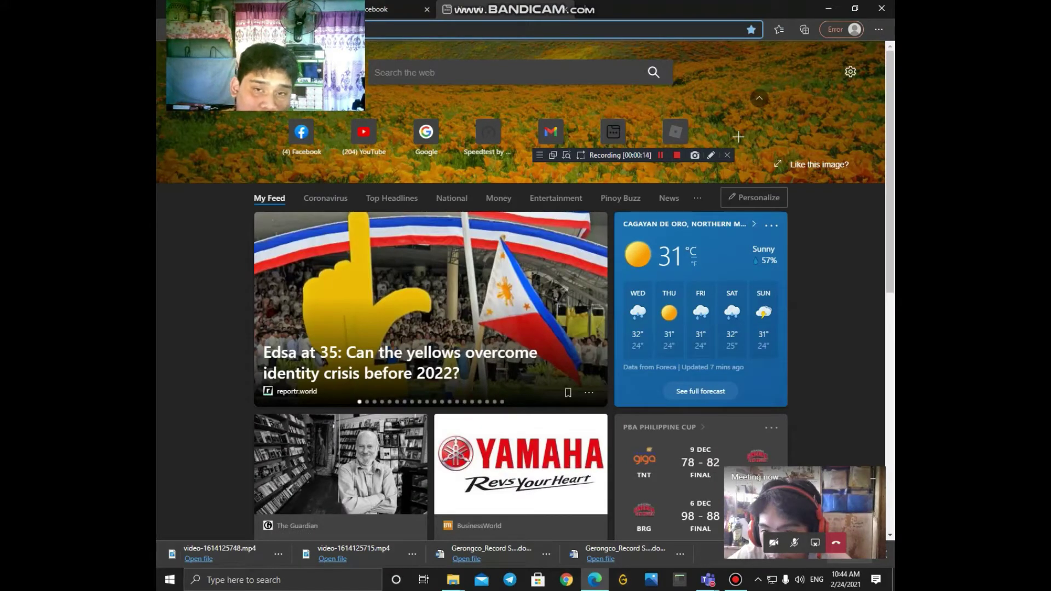
key(super+Down)
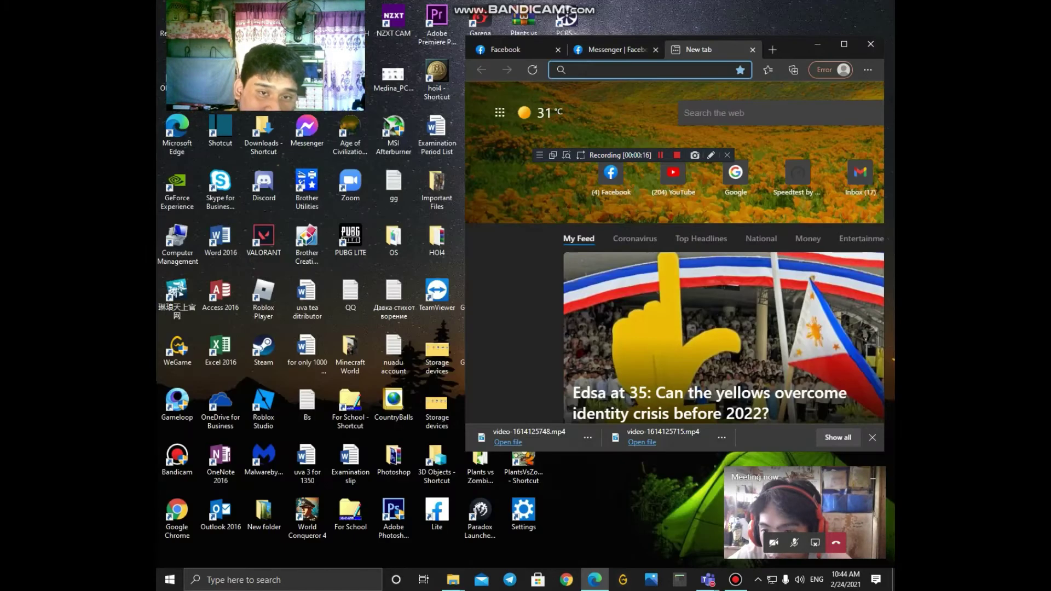
key(ctrl+v)
key(Return)
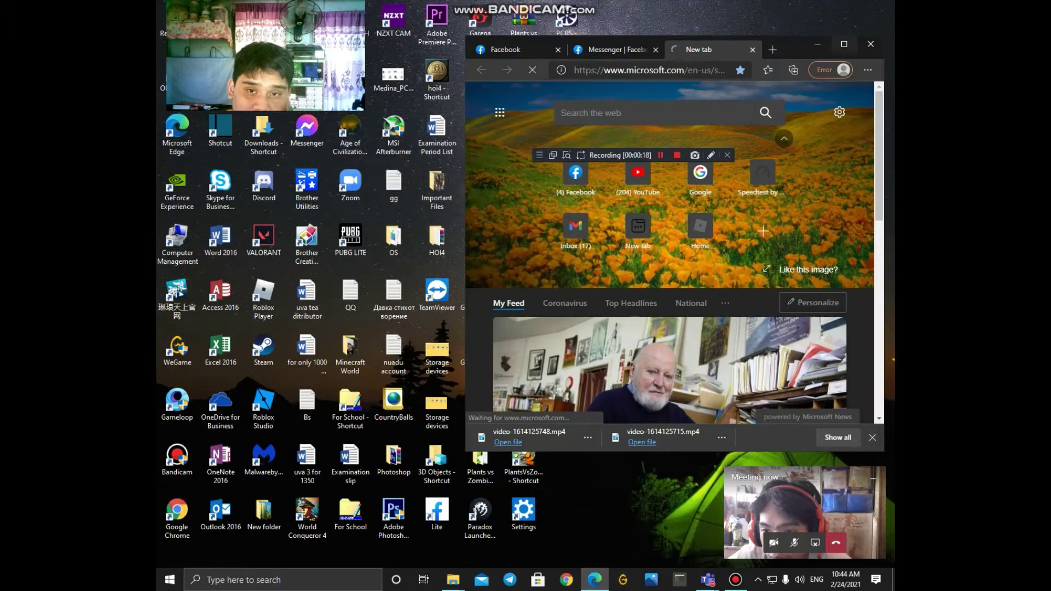
click(844, 43)
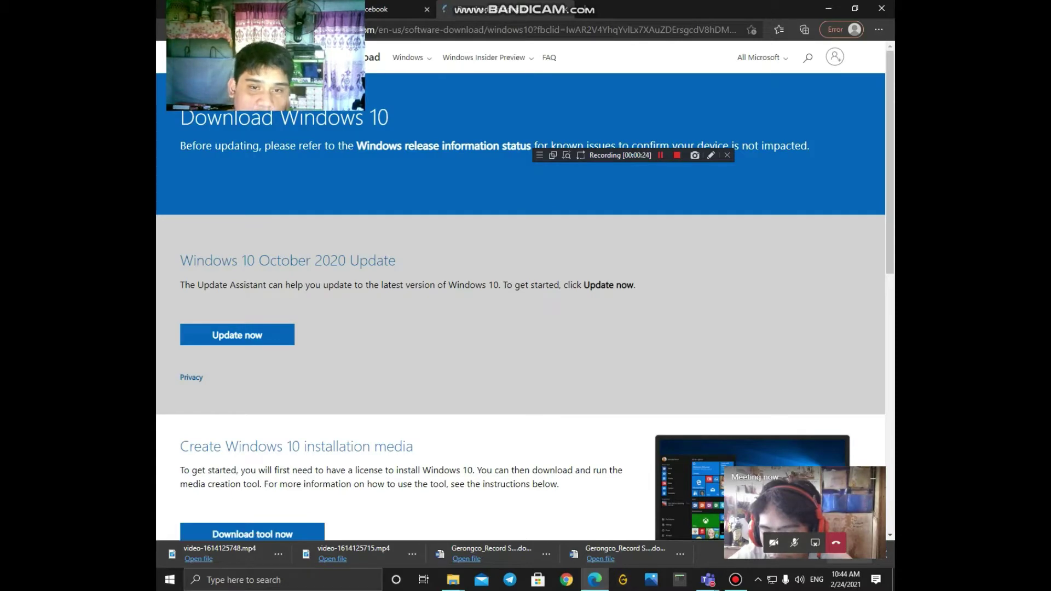
scroll(520, 329, down, 1)
scroll(526, 329, down, 2)
scroll(526, 329, up, 1)
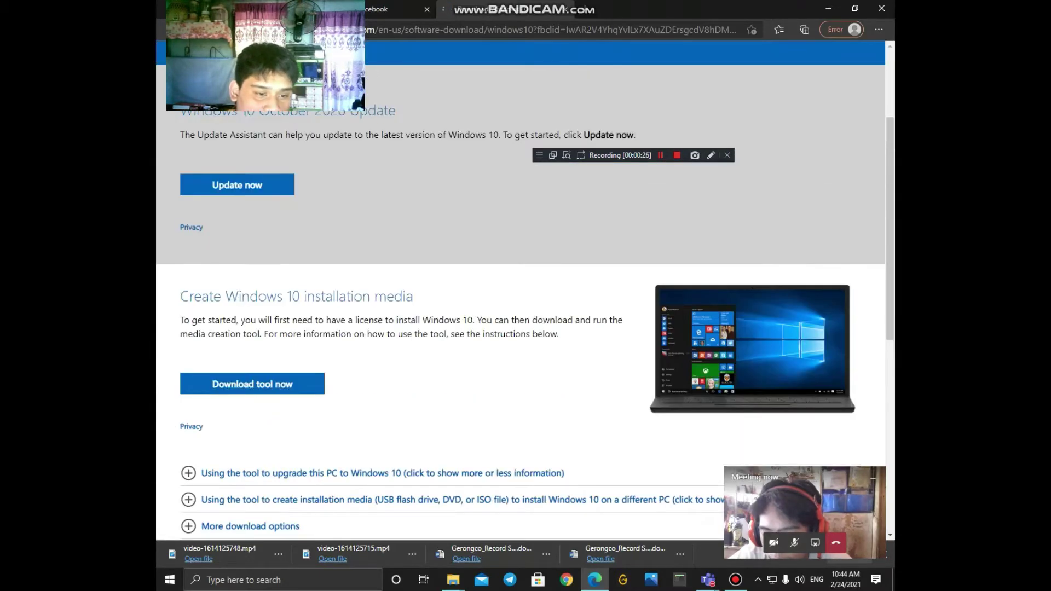
scroll(526, 328, up, 1)
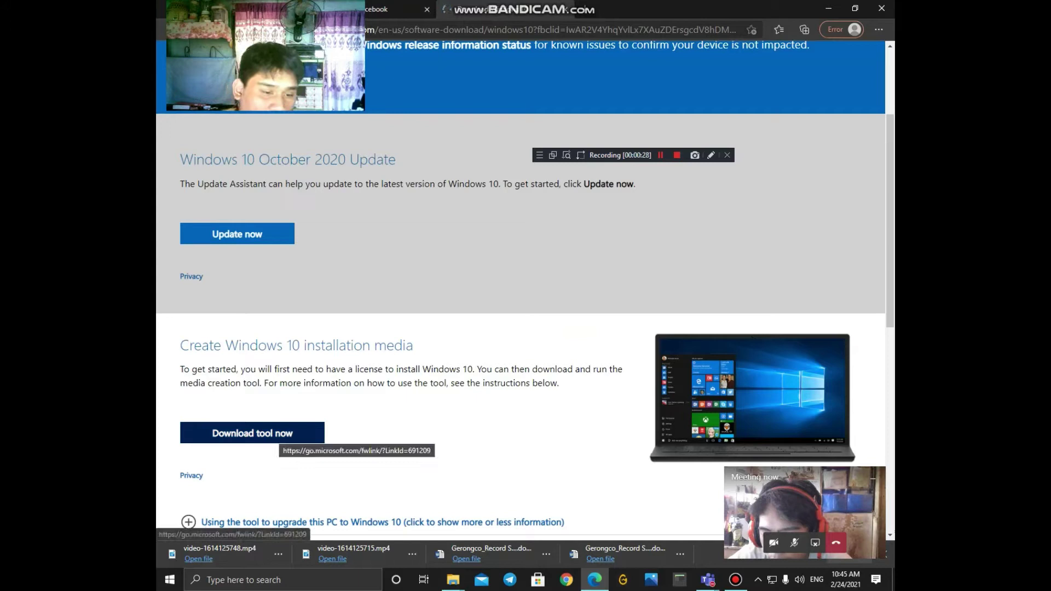
Step: Download the Windows 10 media creation tool and launch the downloaded .exe
click(253, 433)
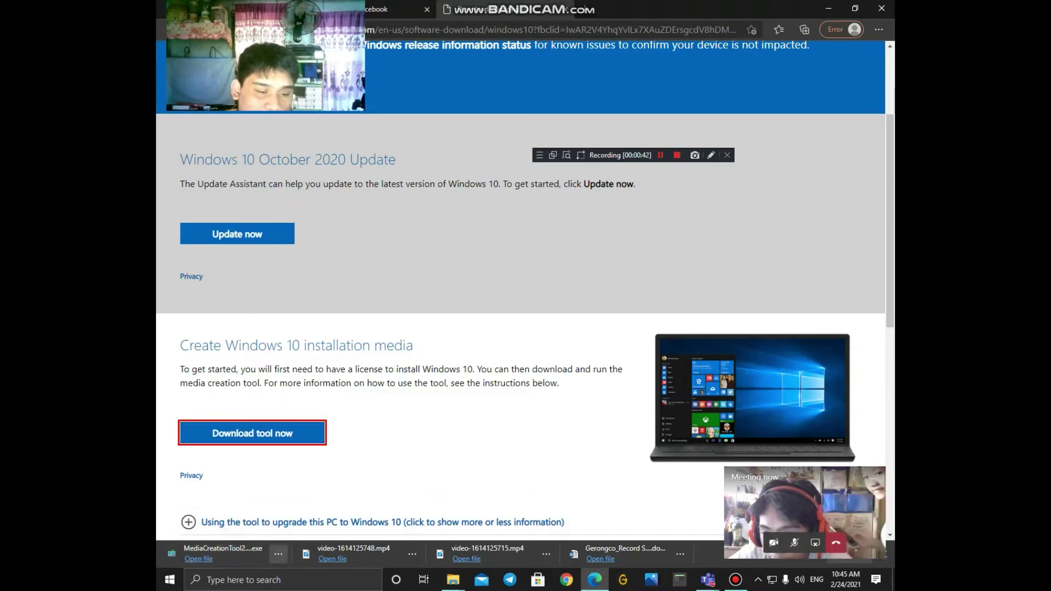
click(279, 554)
click(303, 411)
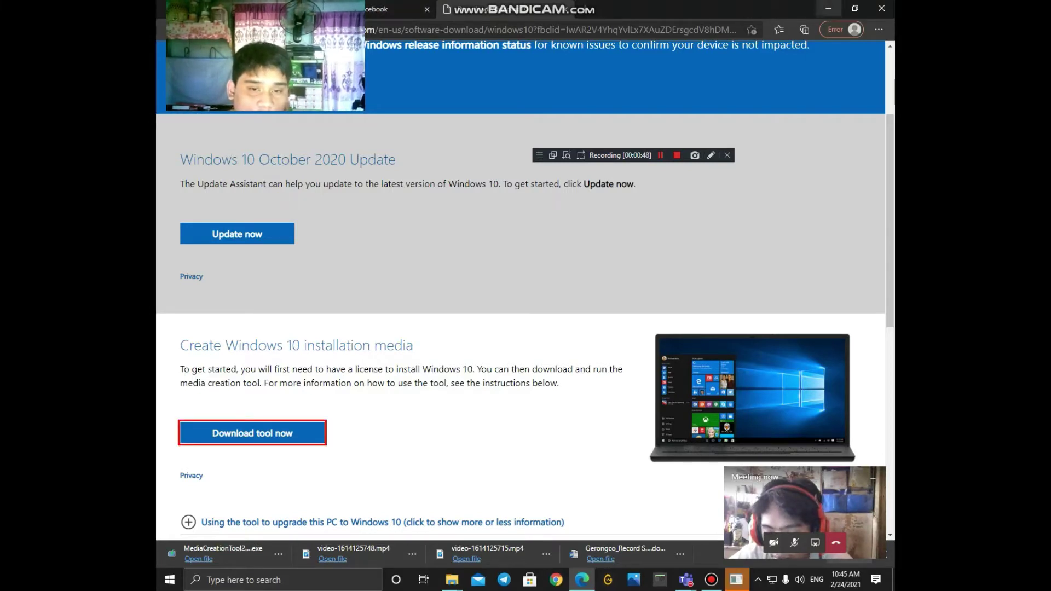
Step: Allow the media creation tool through User Account Control and minimize Edge
key(Left)
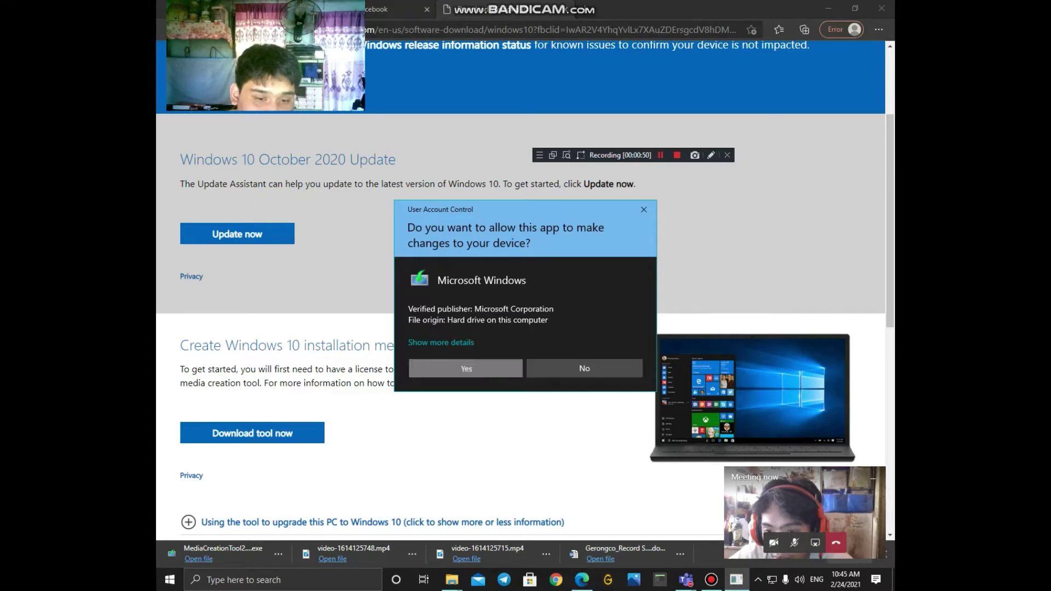
key(Return)
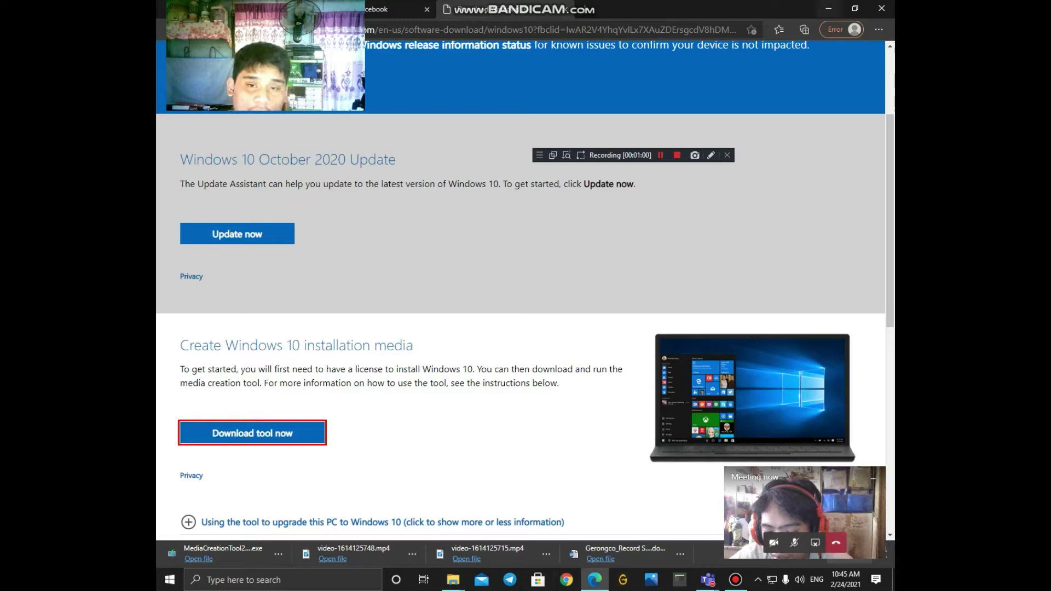
click(829, 9)
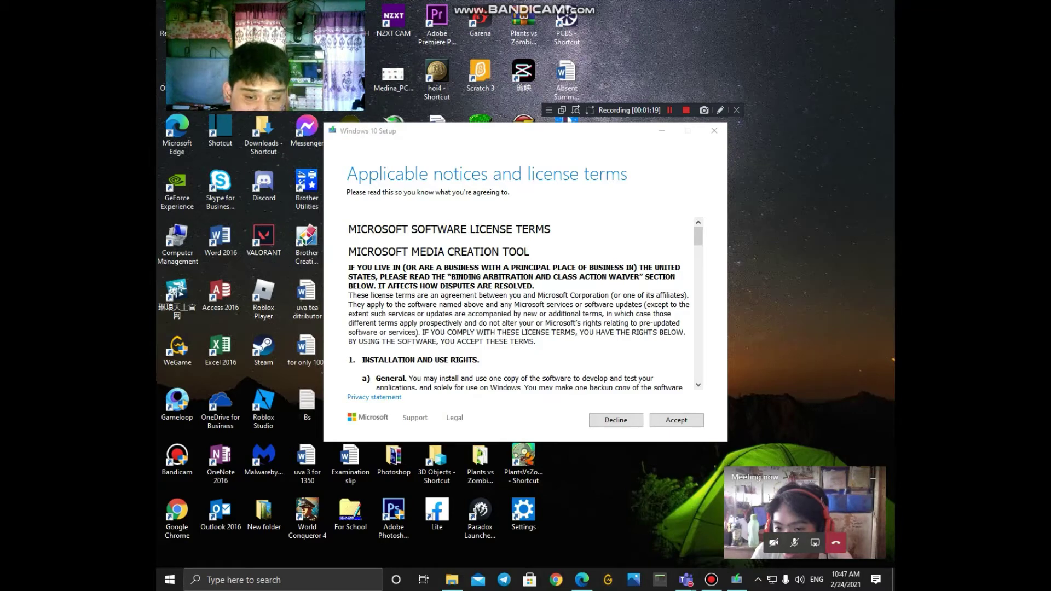
Step: Accept the license terms and choose to create installation media for another PC
click(676, 420)
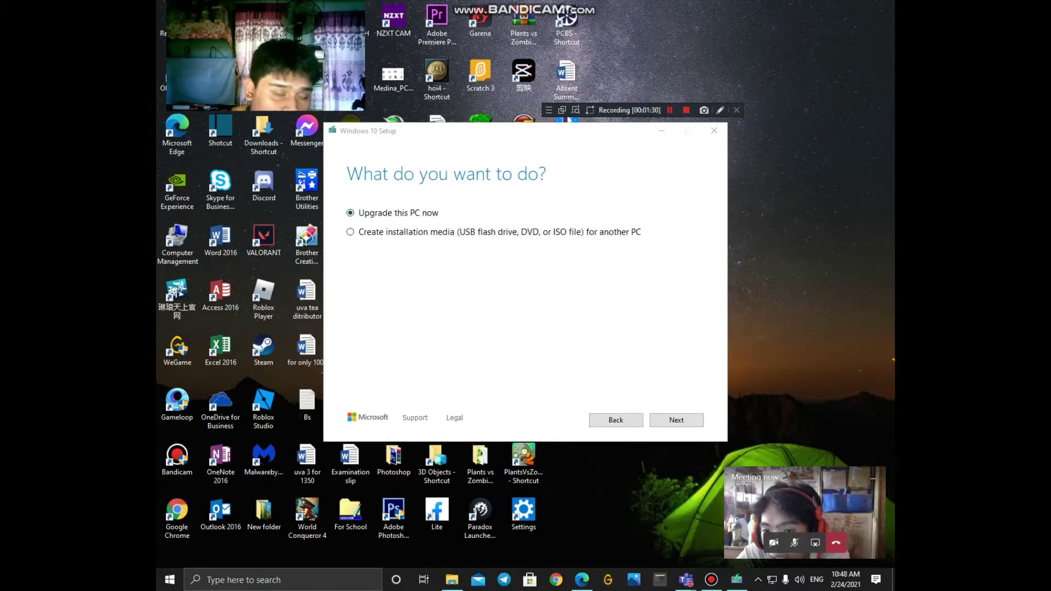
click(411, 232)
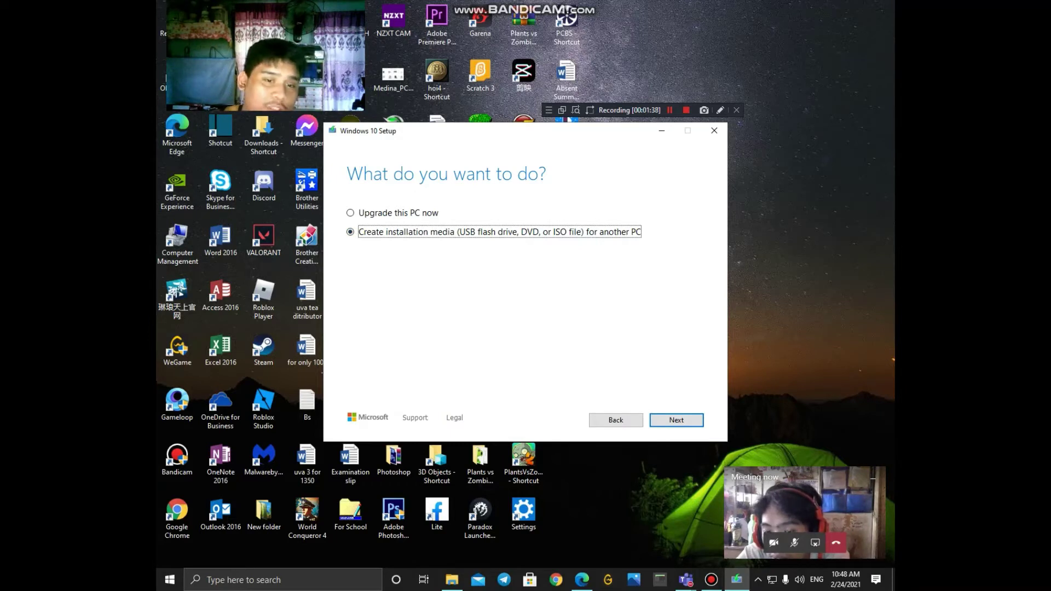
key(Return)
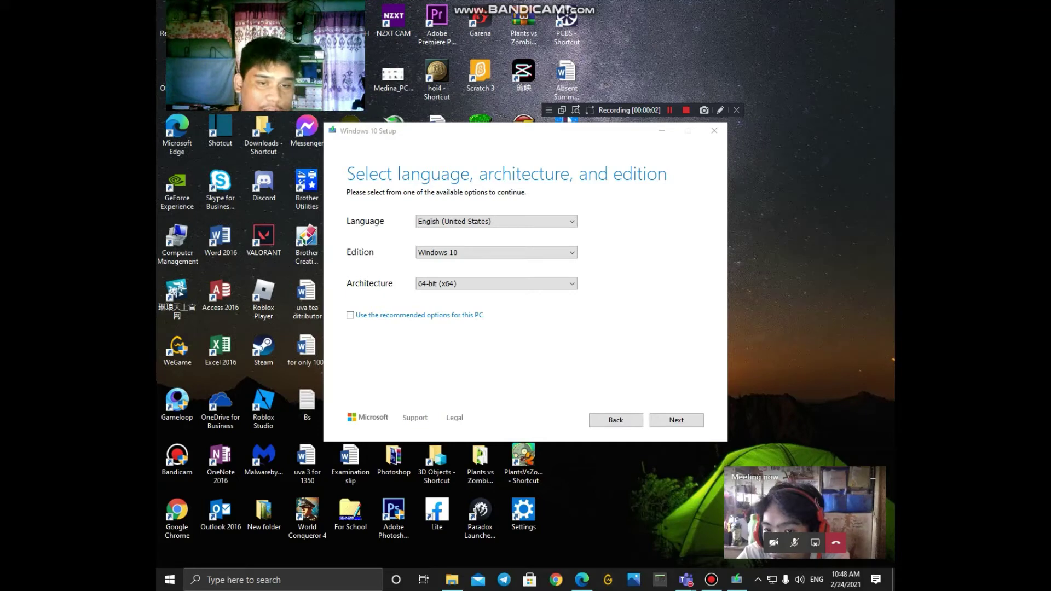
Step: Keep 64-bit (x64) English Windows 10 and select ISO file as the media type
click(496, 283)
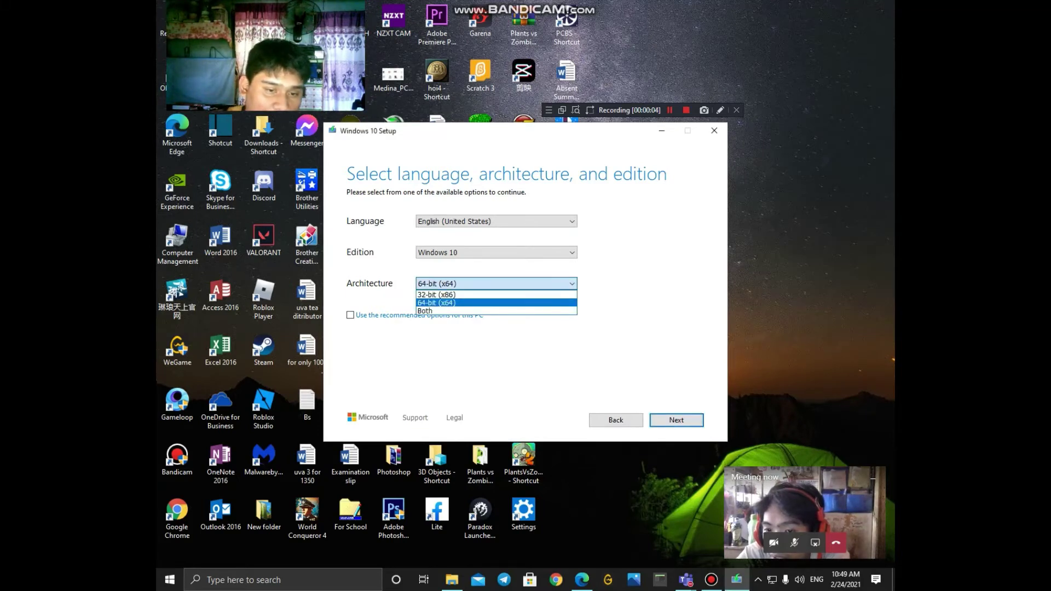
click(497, 293)
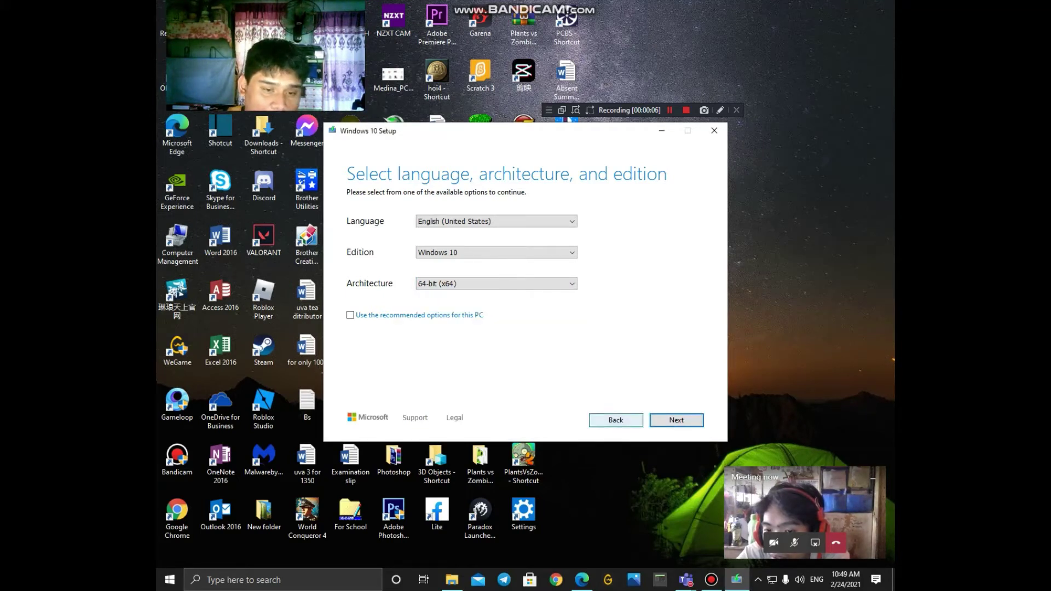
click(676, 420)
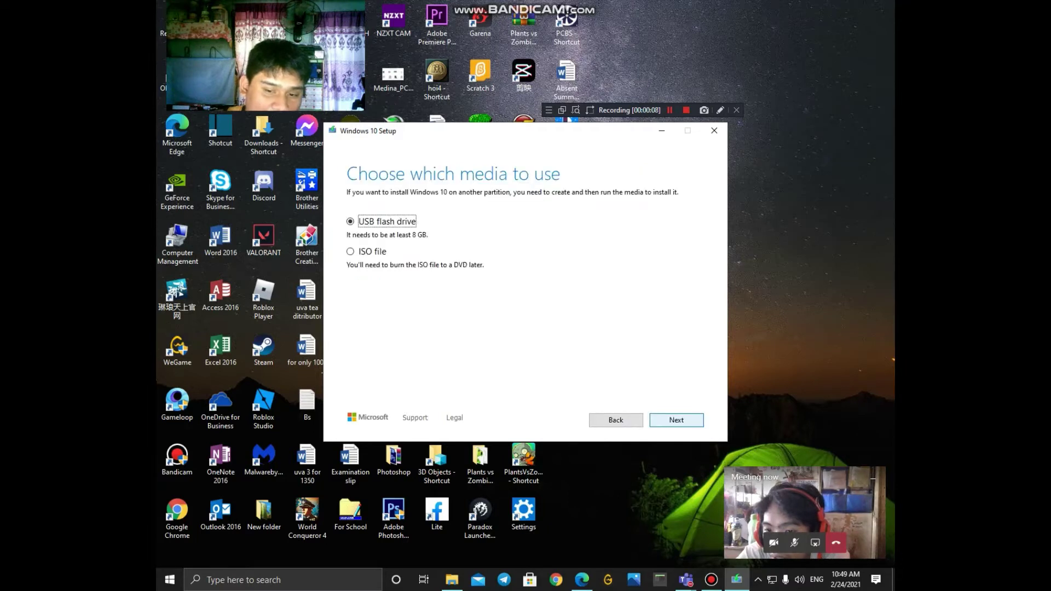
key(Down)
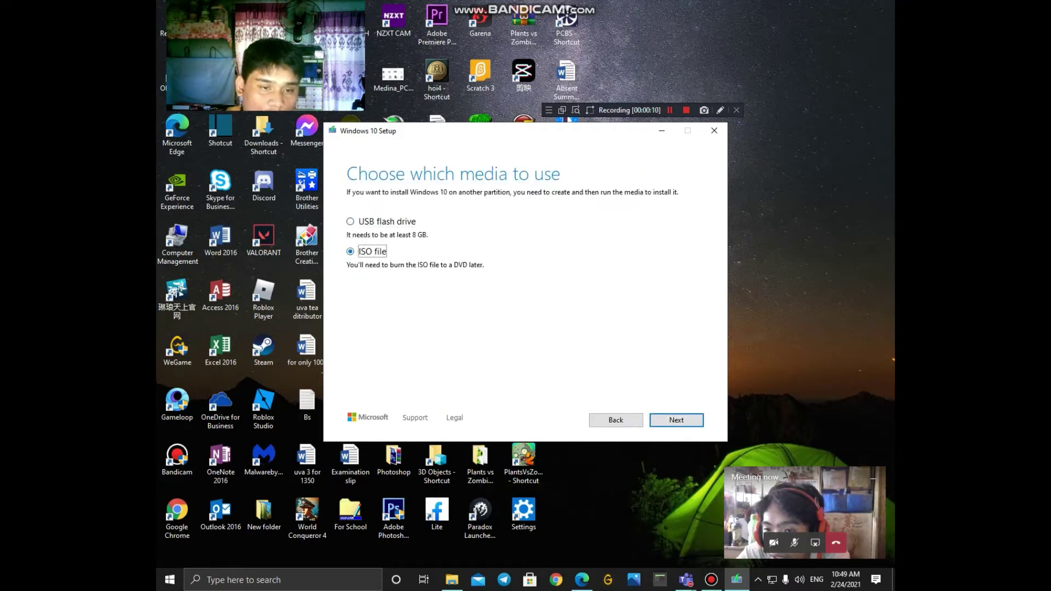
click(676, 420)
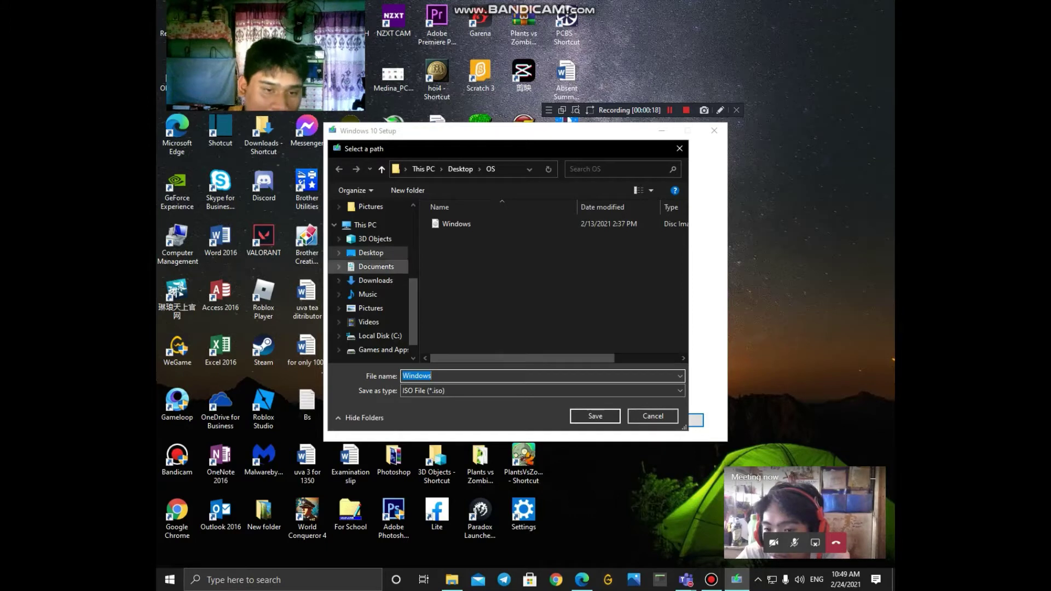
Step: Save the Windows 10 ISO into D:\Windows 10 under the corrected file name
key(End)
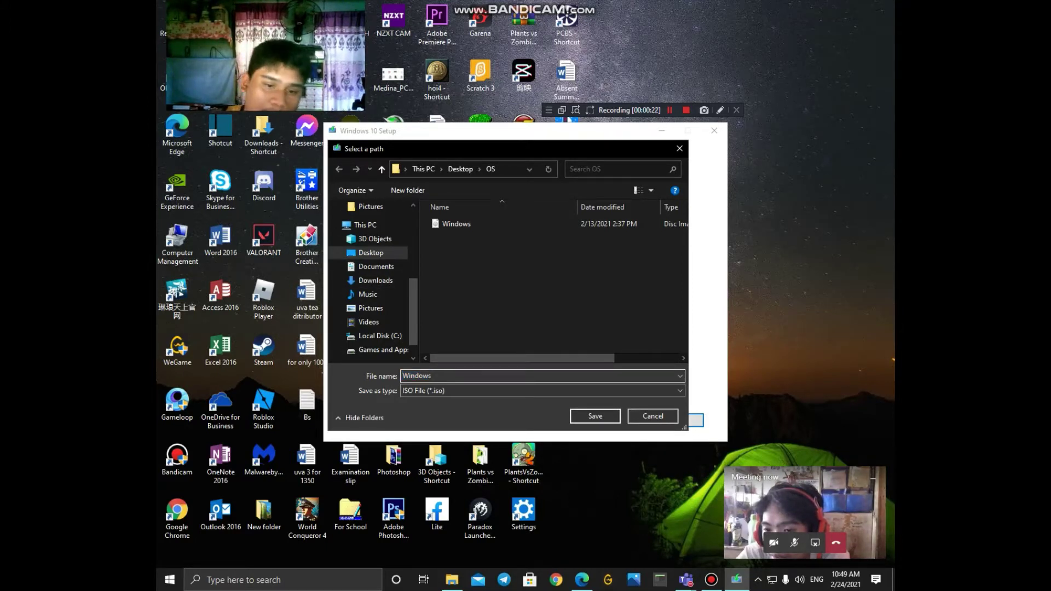
scroll(374, 280, up, 1)
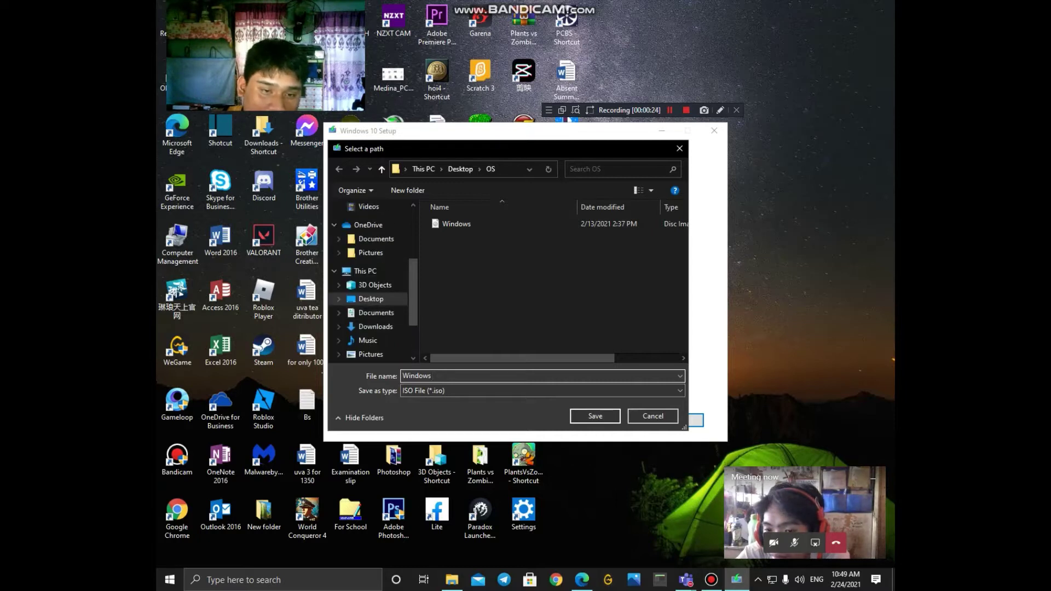
text(4)
key(BackSpace)
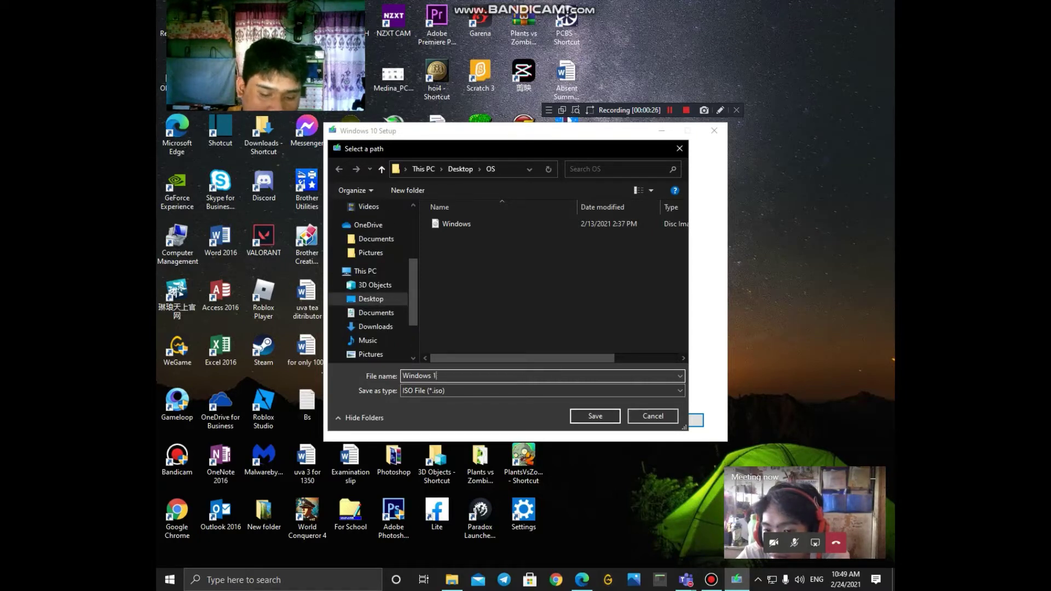
text(10)
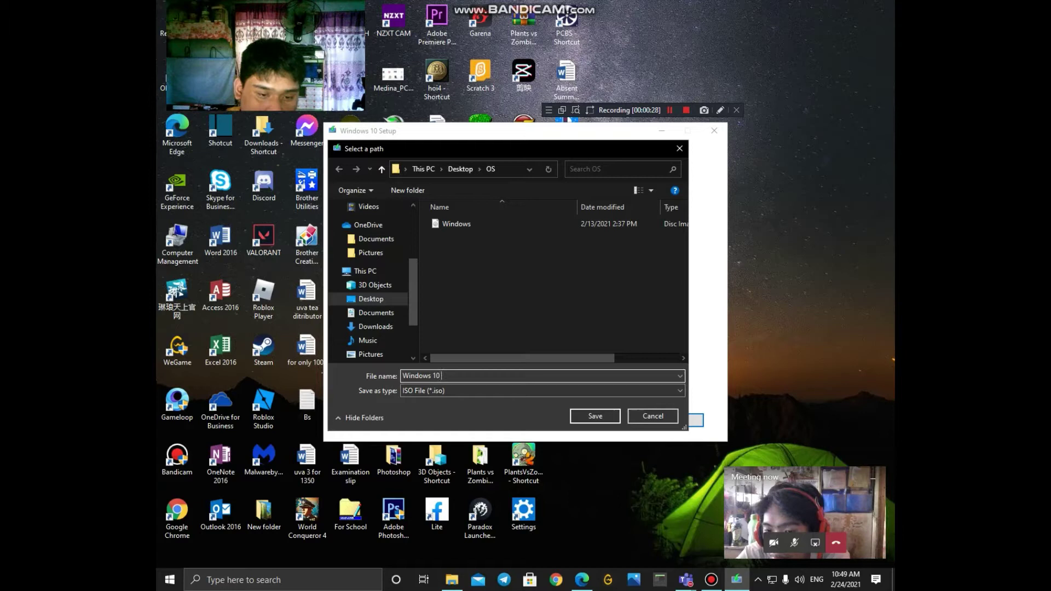
text(2 (@=)
key(BackSpace)
key(BackSpace)
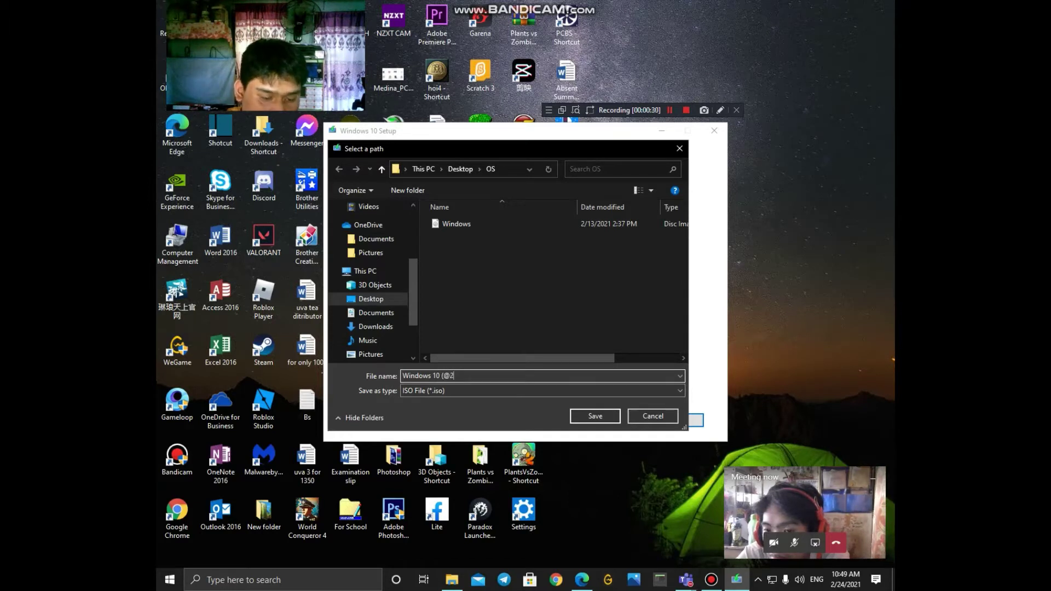
text(2)
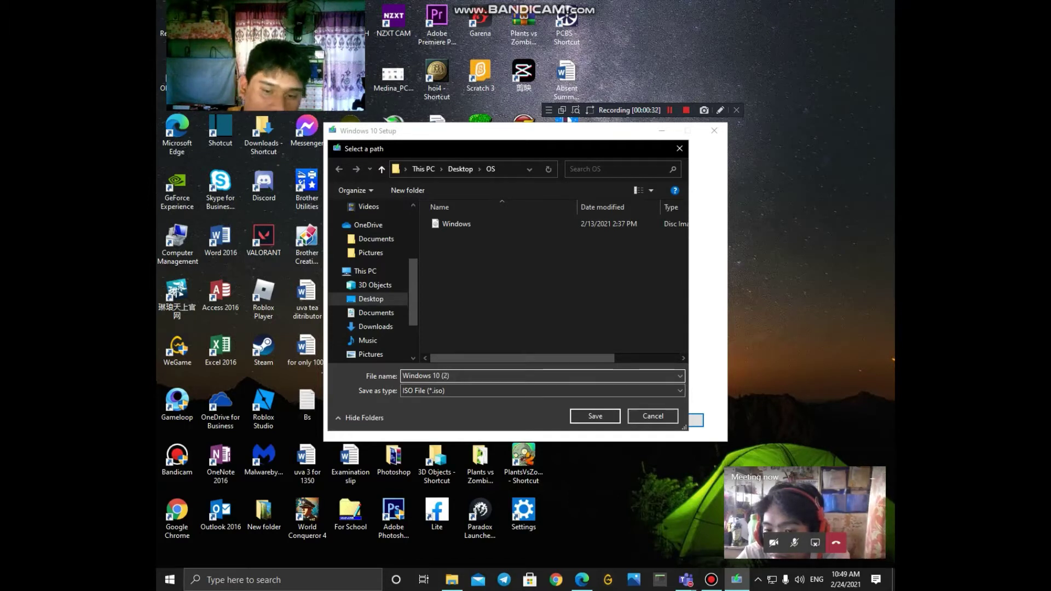
key(Return)
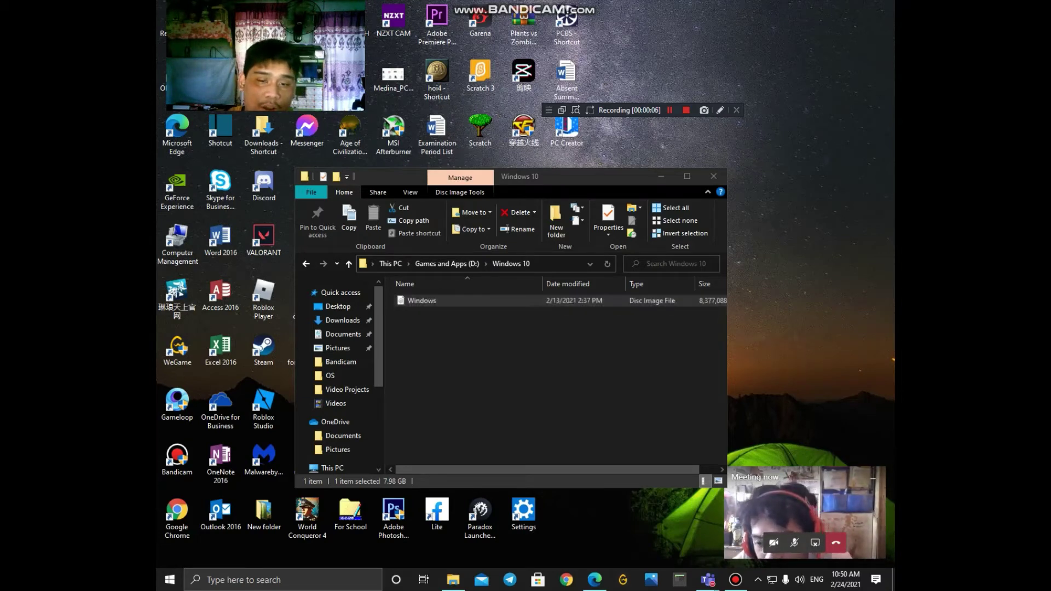
Step: Minimize File Explorer and launch Oracle VM VirtualBox via Windows search for 'oracle'
click(661, 176)
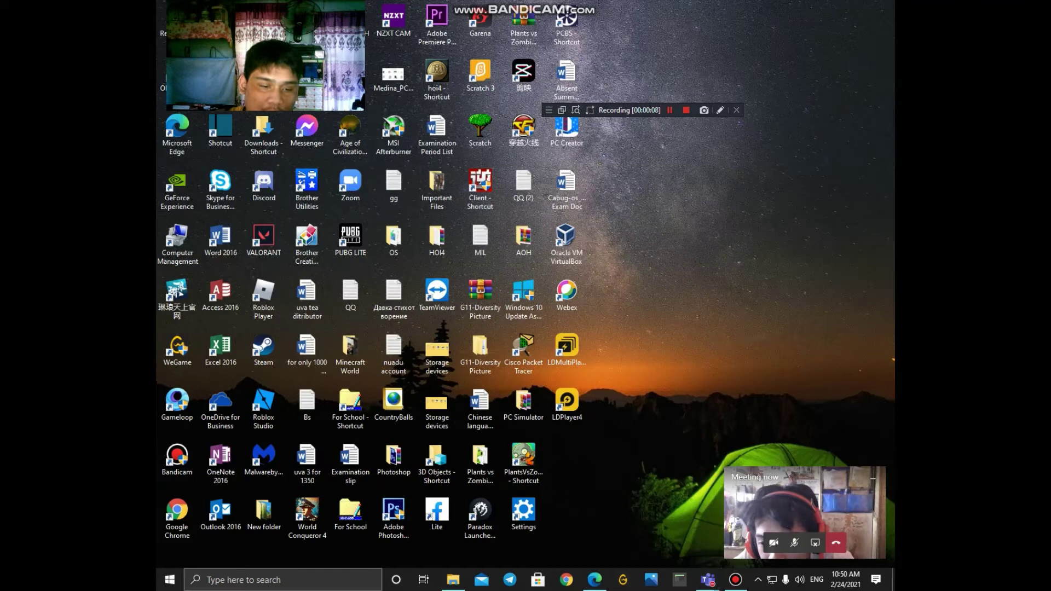
key(super)
text(o)
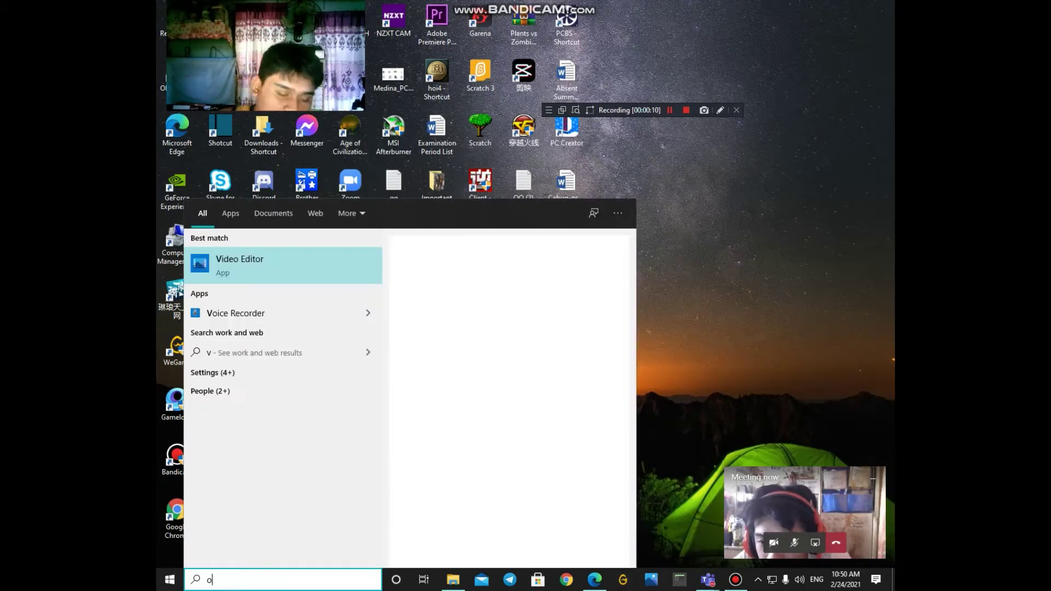
text(racle)
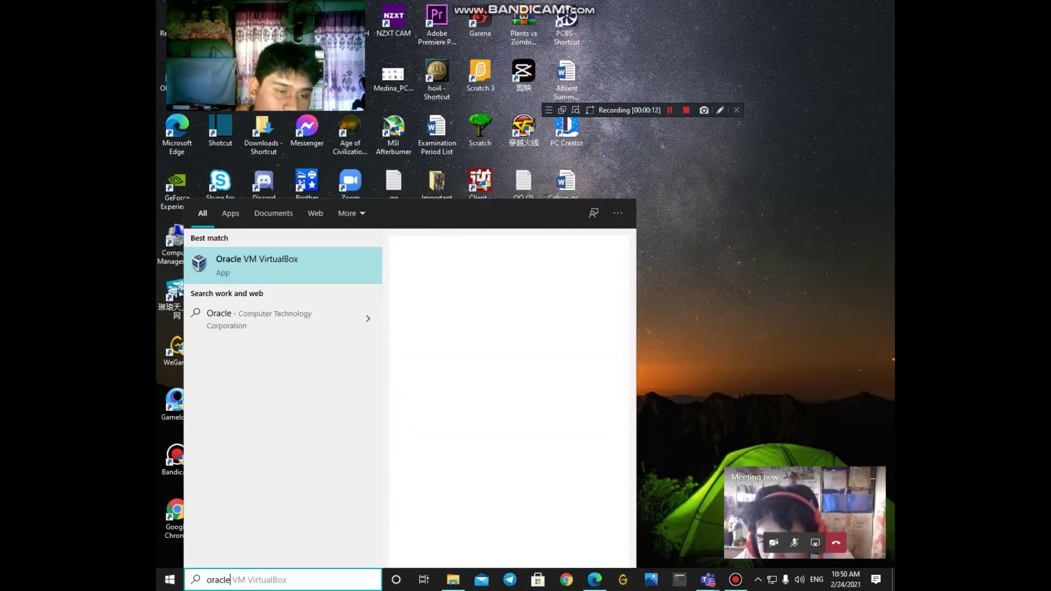
key(Return)
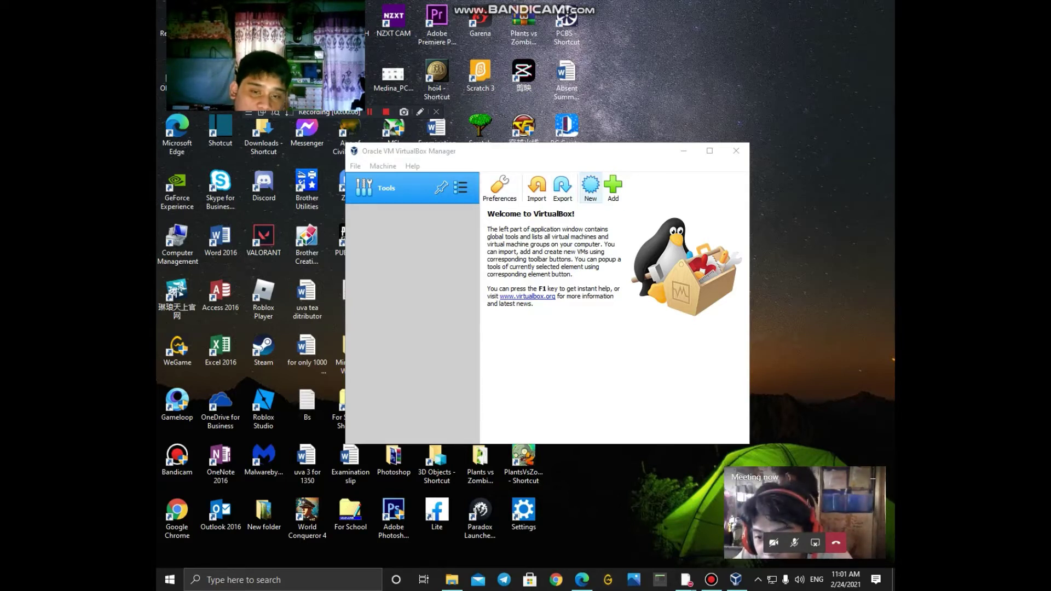
Step: Begin a new virtual machine named Windows 10 of type Microsoft Windows, version Windows 10 (64-bit)
click(591, 188)
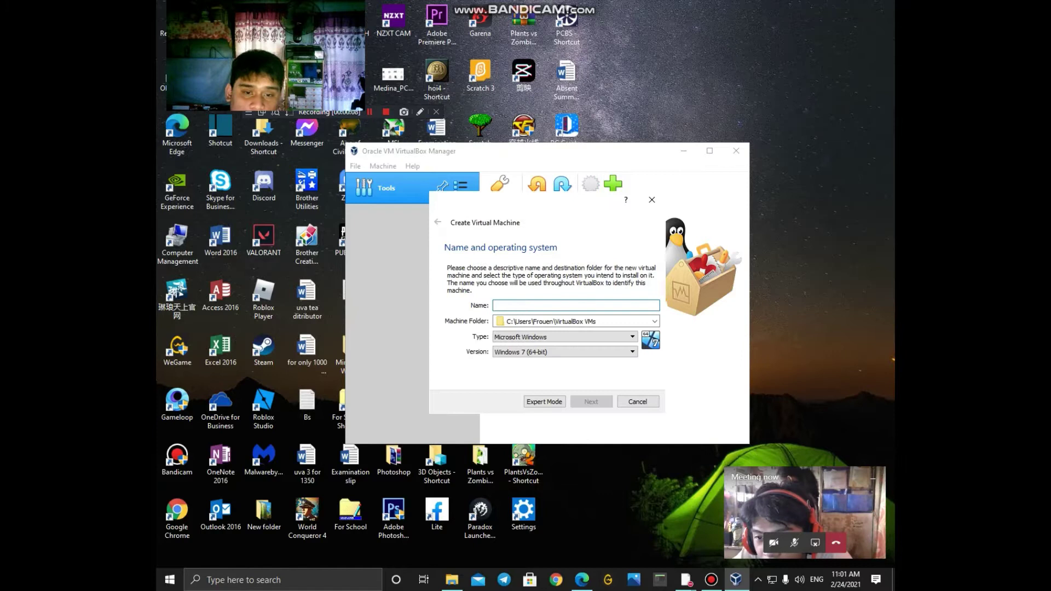
click(563, 352)
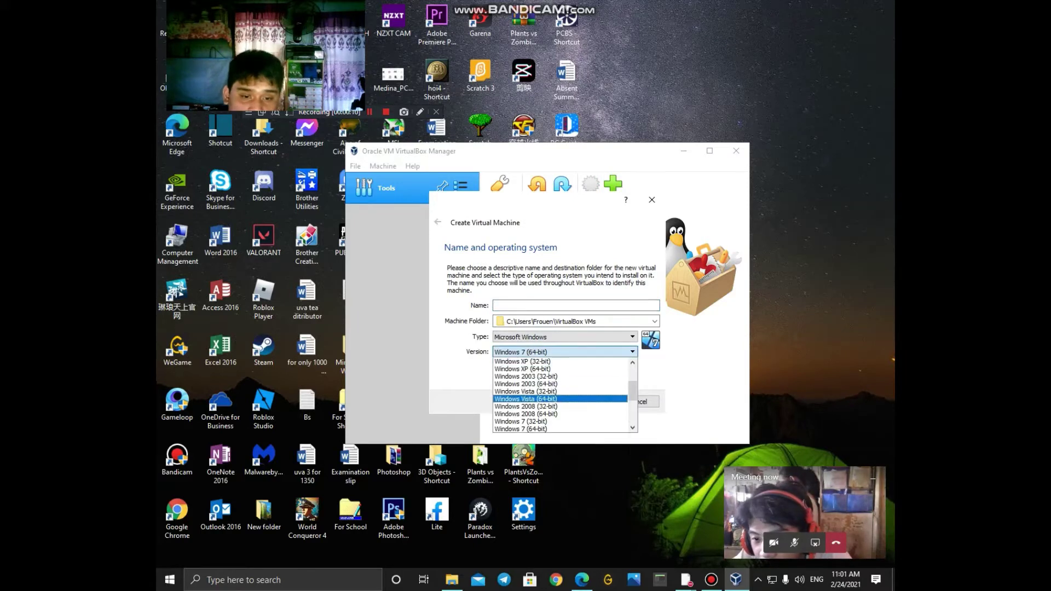
click(523, 399)
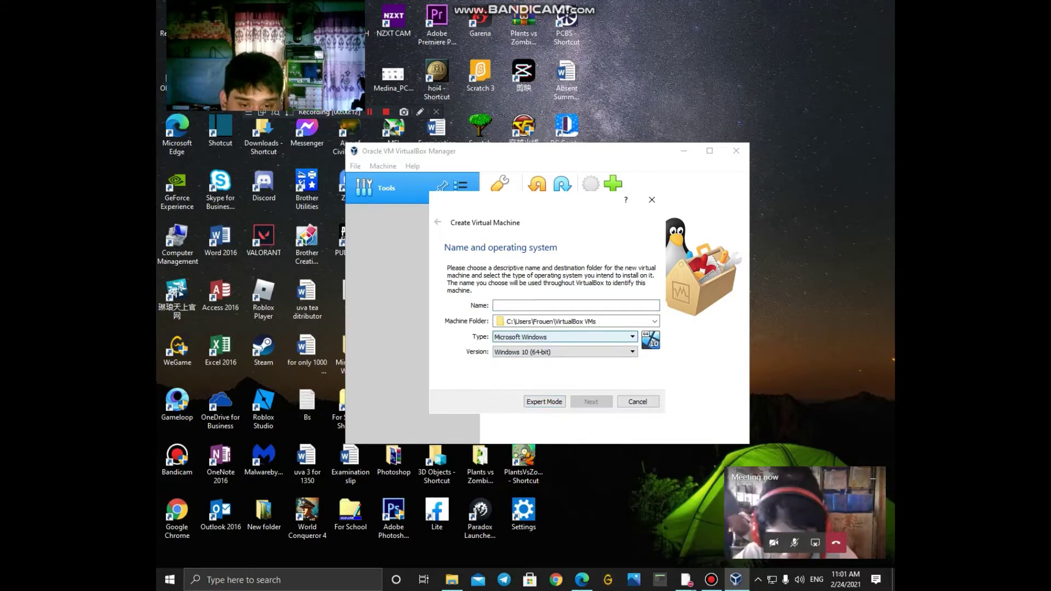
click(564, 336)
click(522, 346)
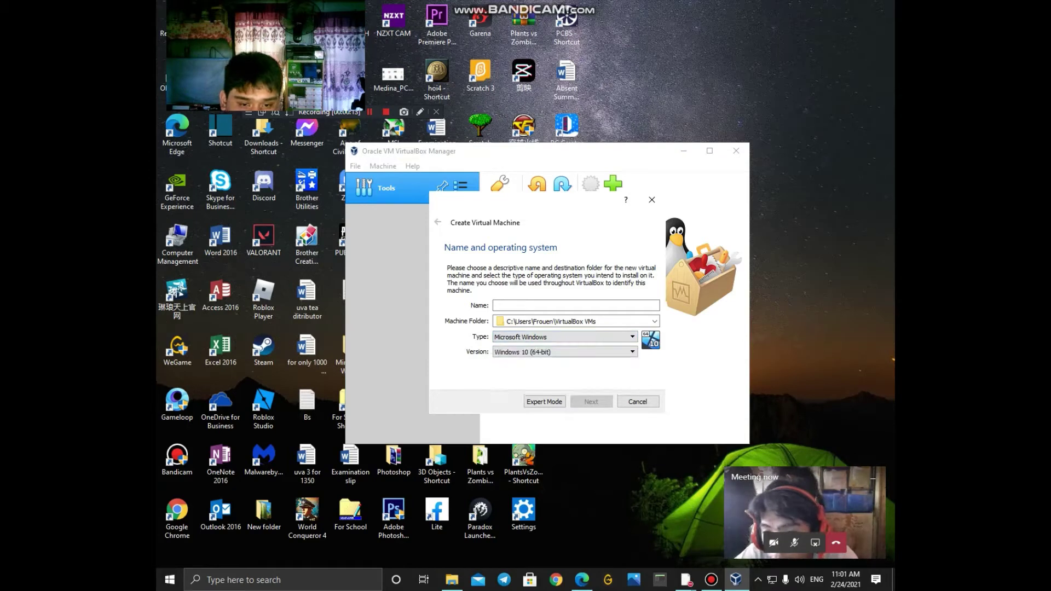
click(585, 322)
key(shift+Tab)
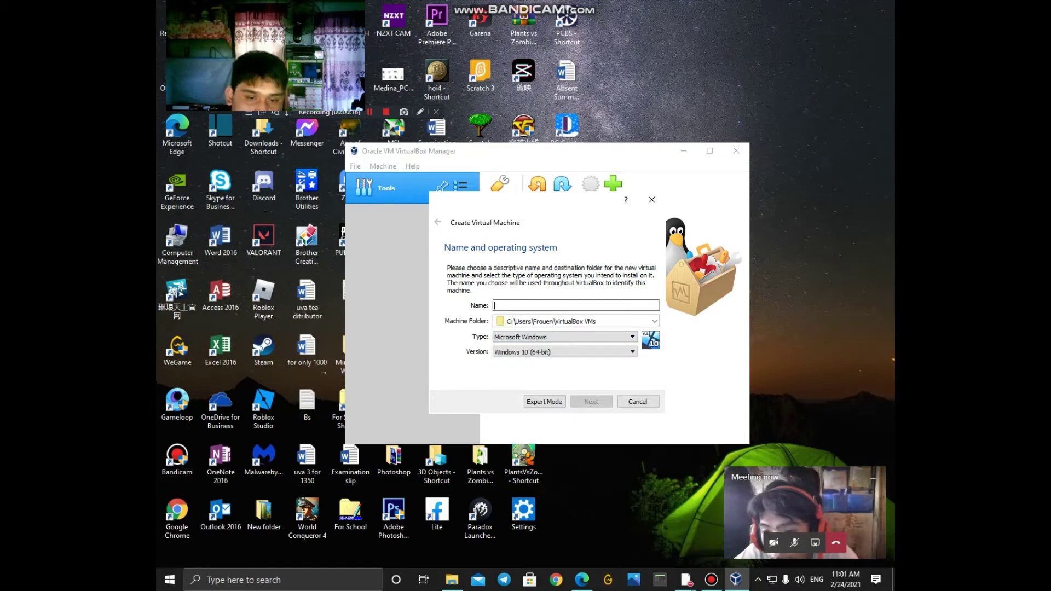
text(Windows 10)
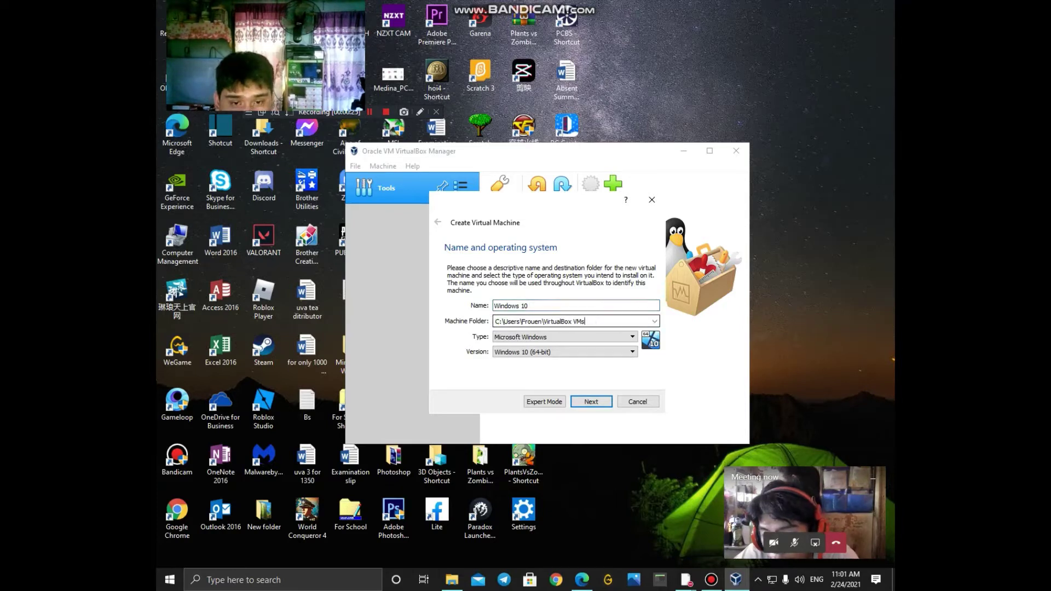
Step: Set the machine folder to D:\Windows 10 and continue to the memory size step
click(655, 321)
click(654, 321)
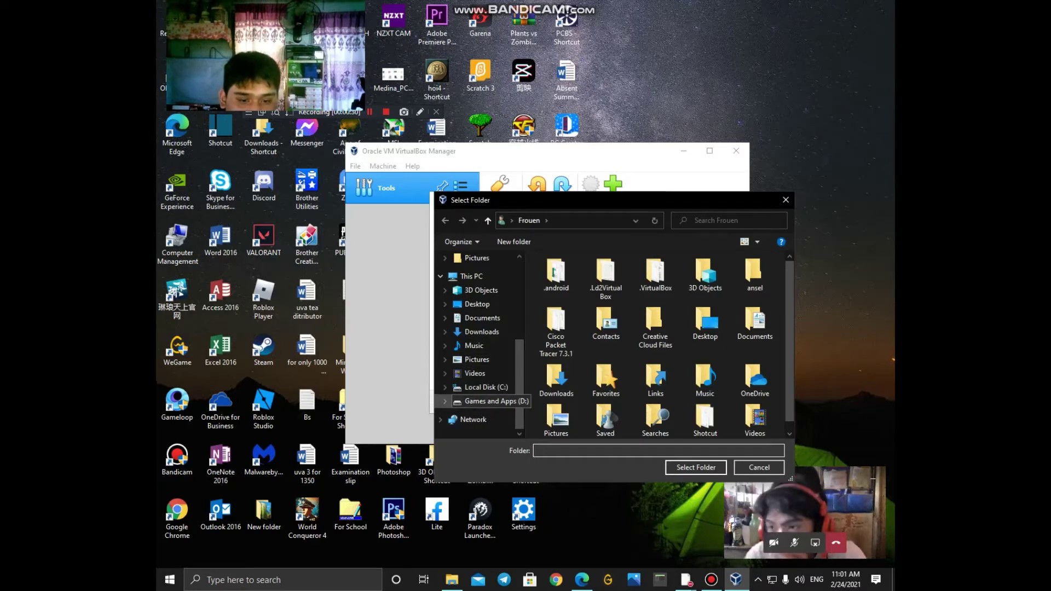
click(493, 401)
scroll(657, 353, down, 3)
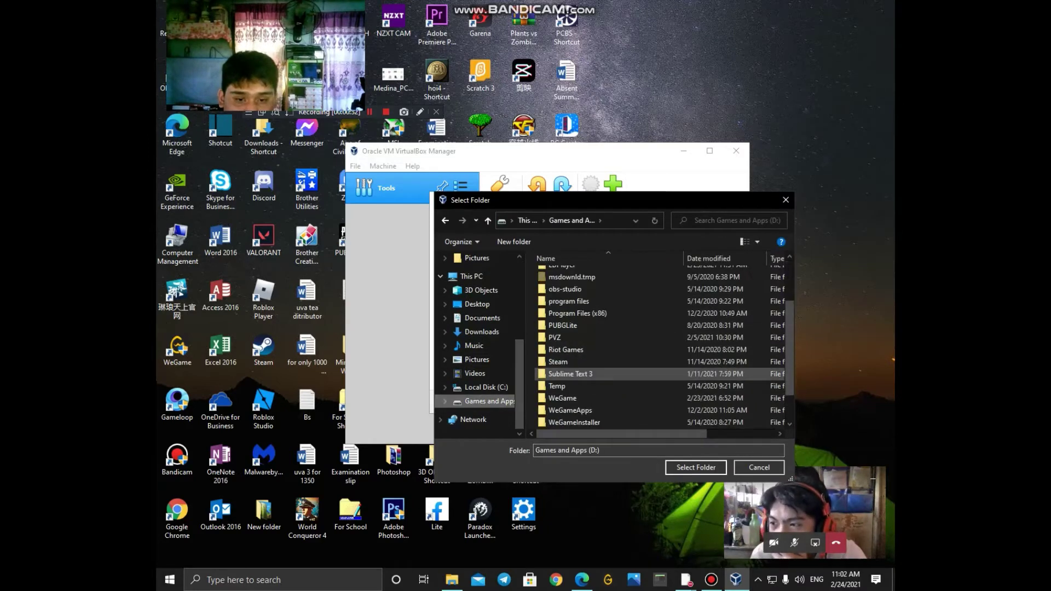
scroll(657, 353, down, 2)
double_click(567, 399)
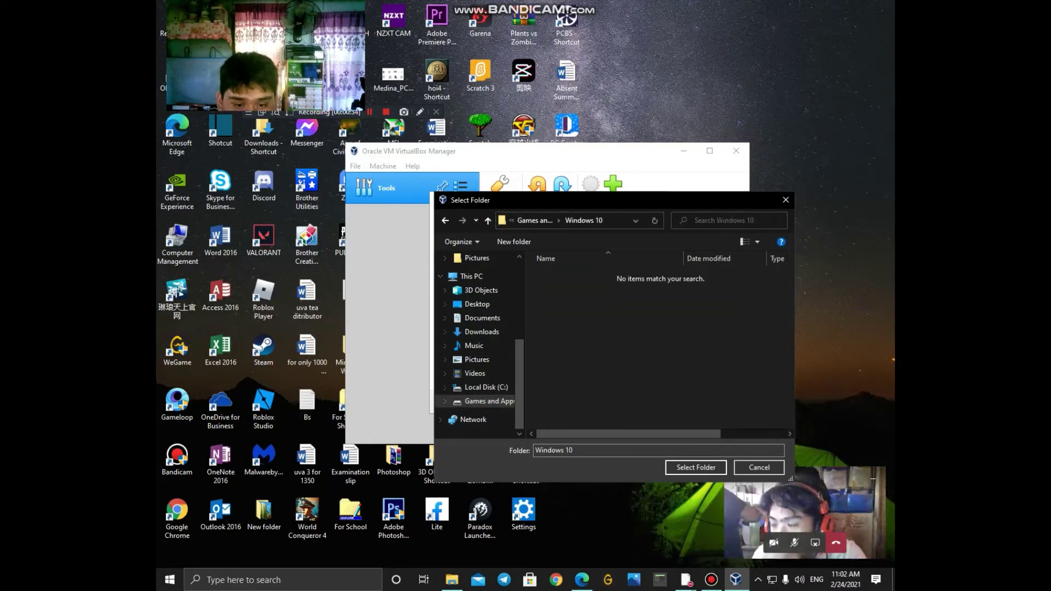
click(696, 467)
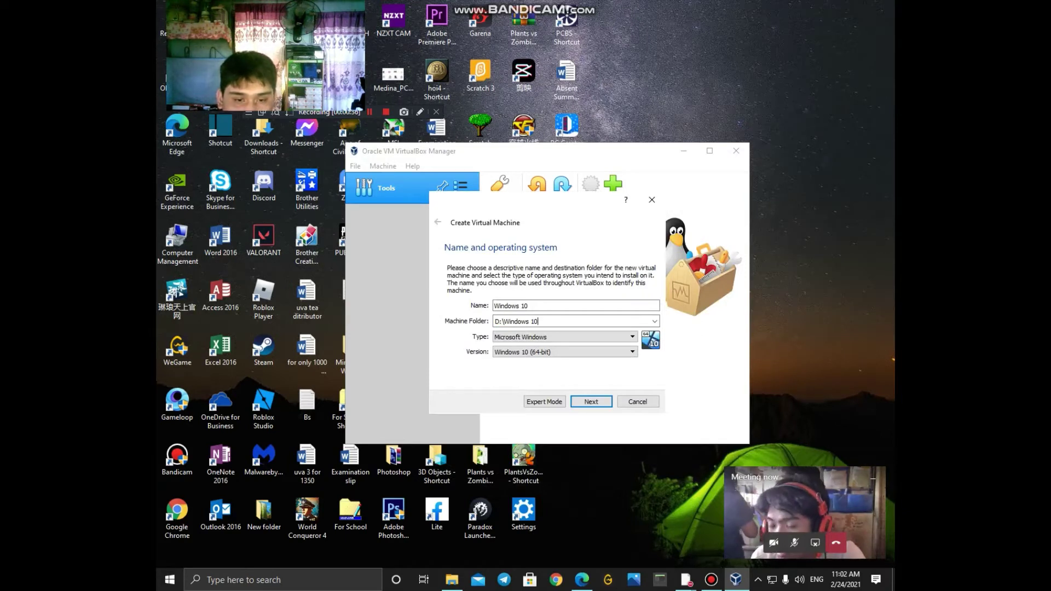
click(591, 402)
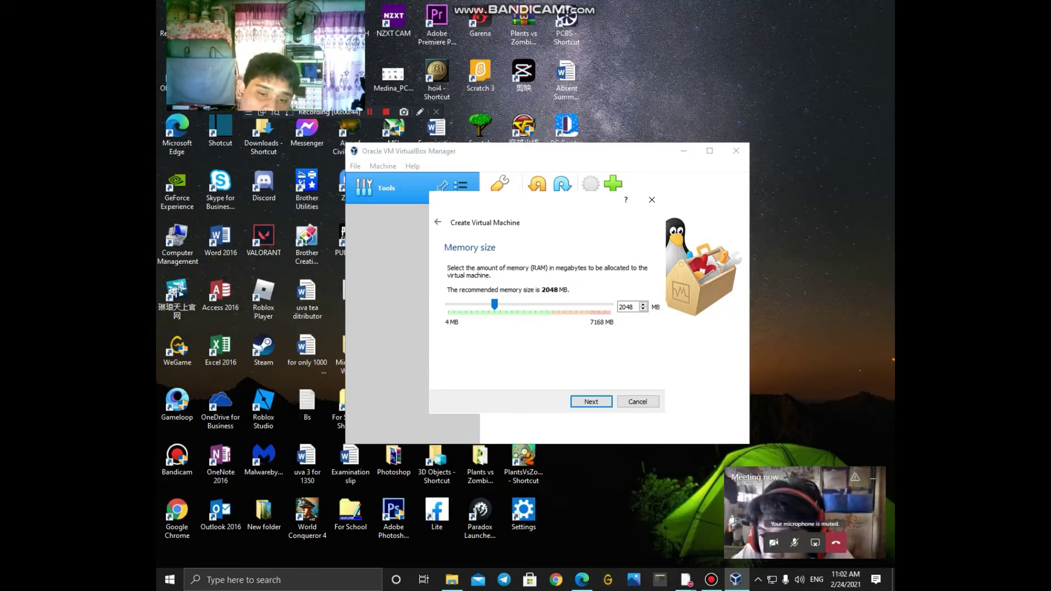
Step: Accept 2048 MB memory and create a new 50 GB dynamically allocated VDI disk, finishing the machine
key(Return)
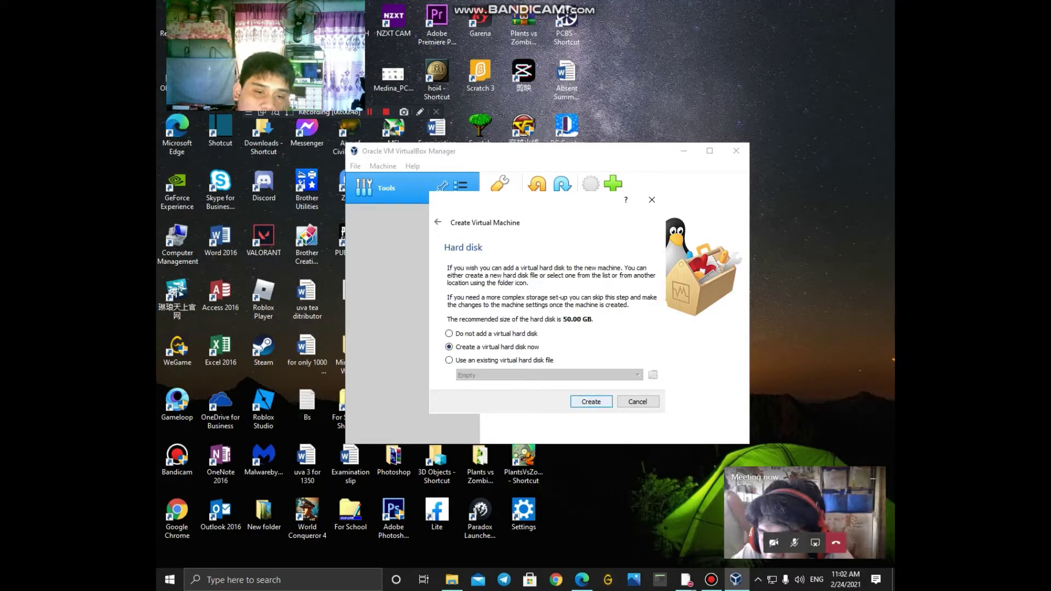
key(Return)
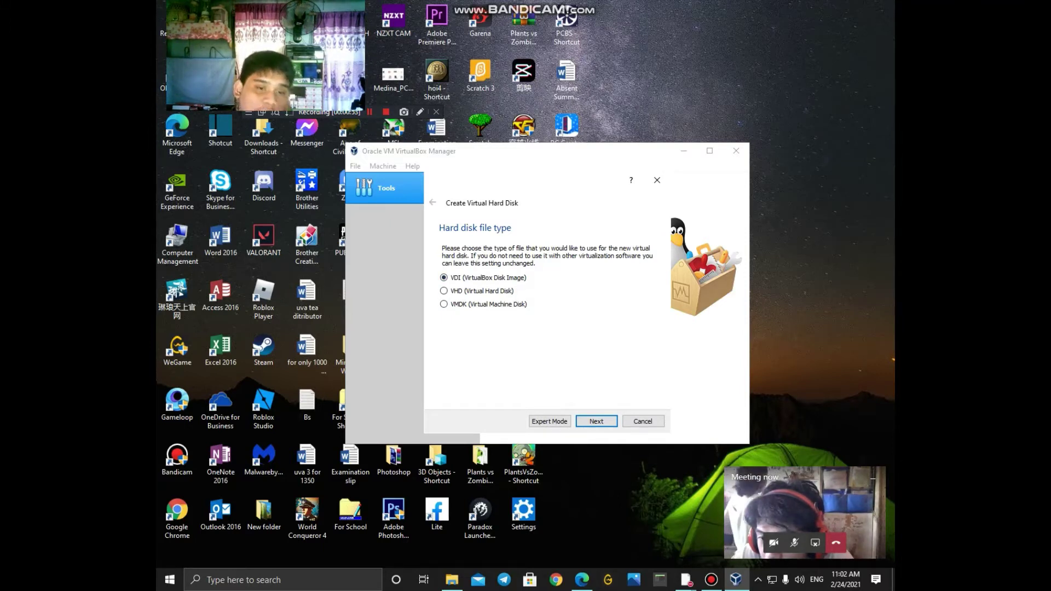
key(Return)
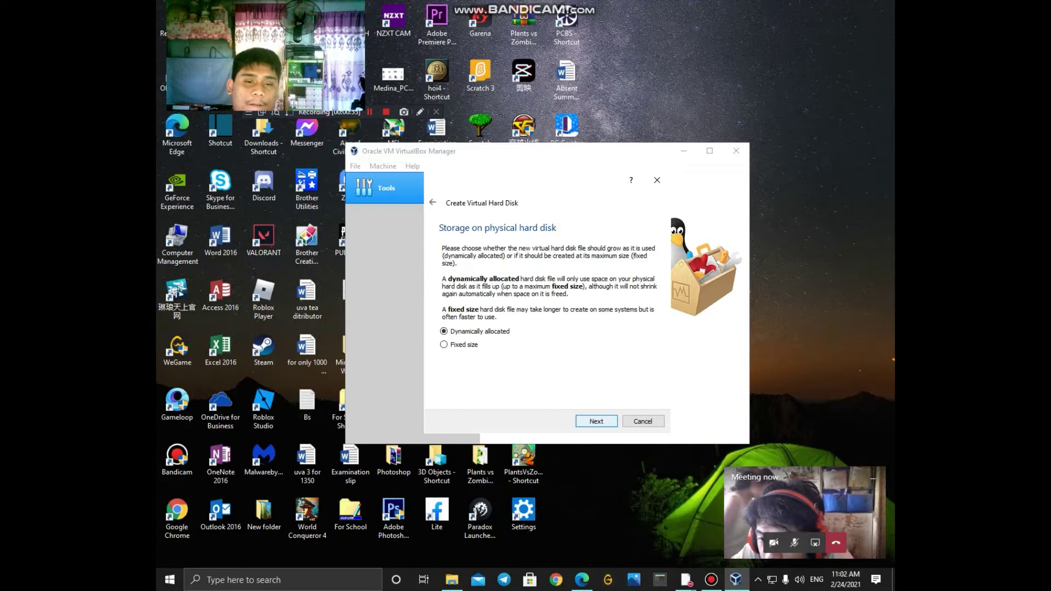
key(Return)
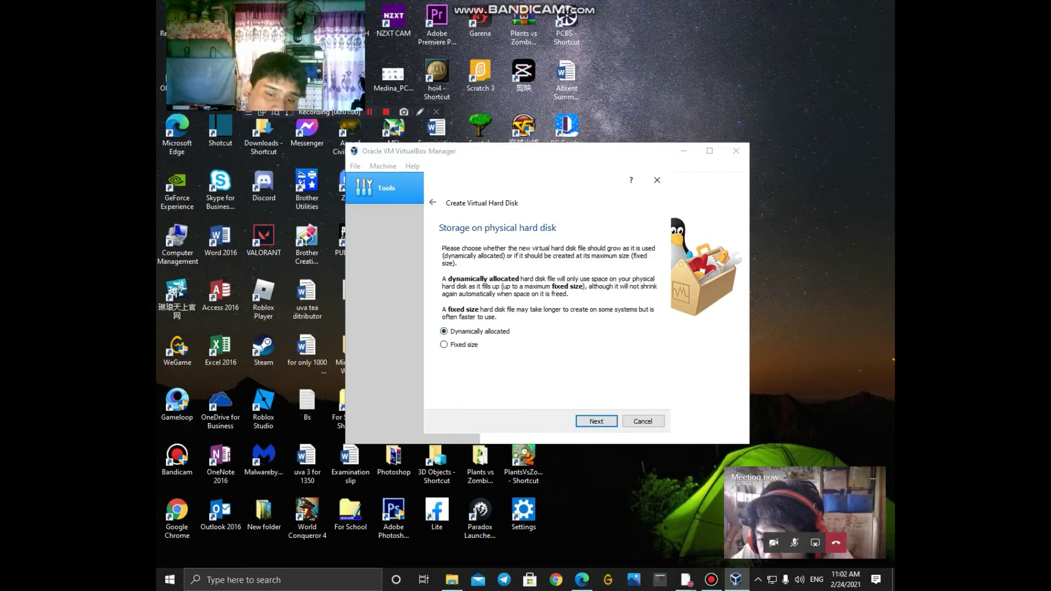
key(Return)
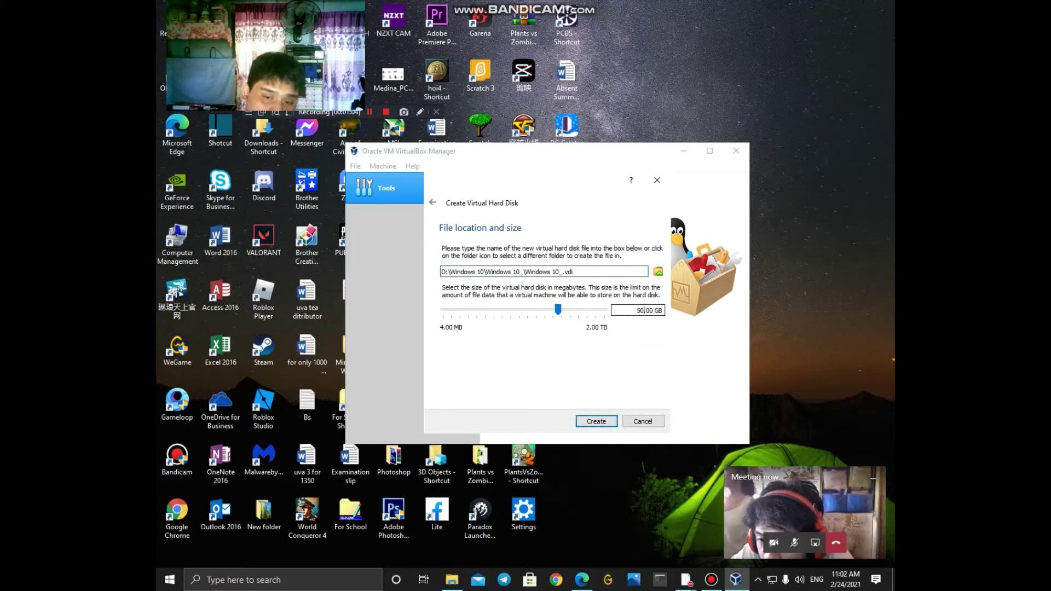
key(Return)
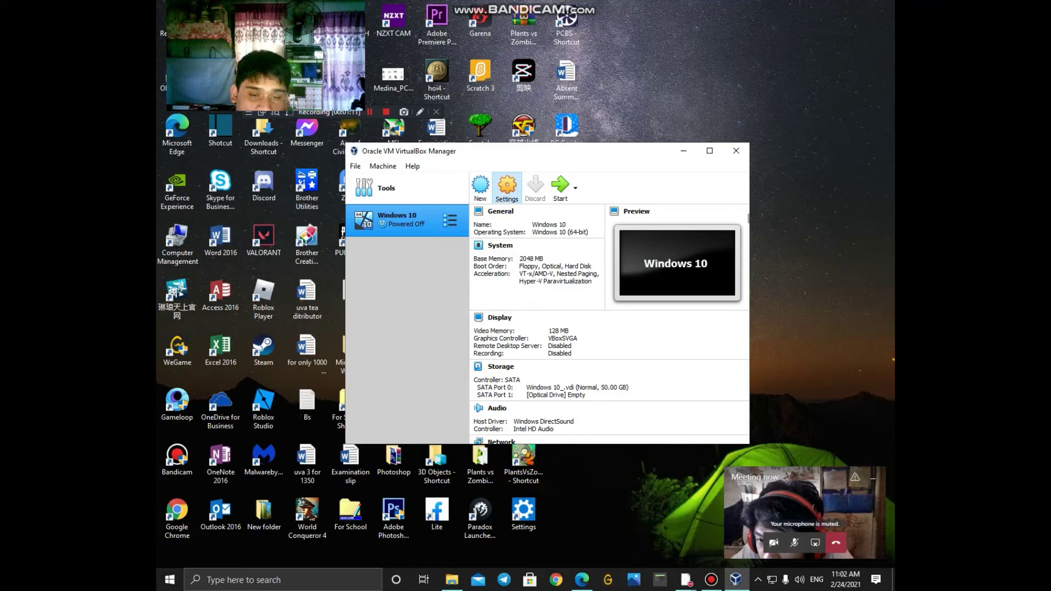
Step: Set Shared Clipboard to Bidirectional in the Windows 10 machine's General > Advanced settings
click(507, 187)
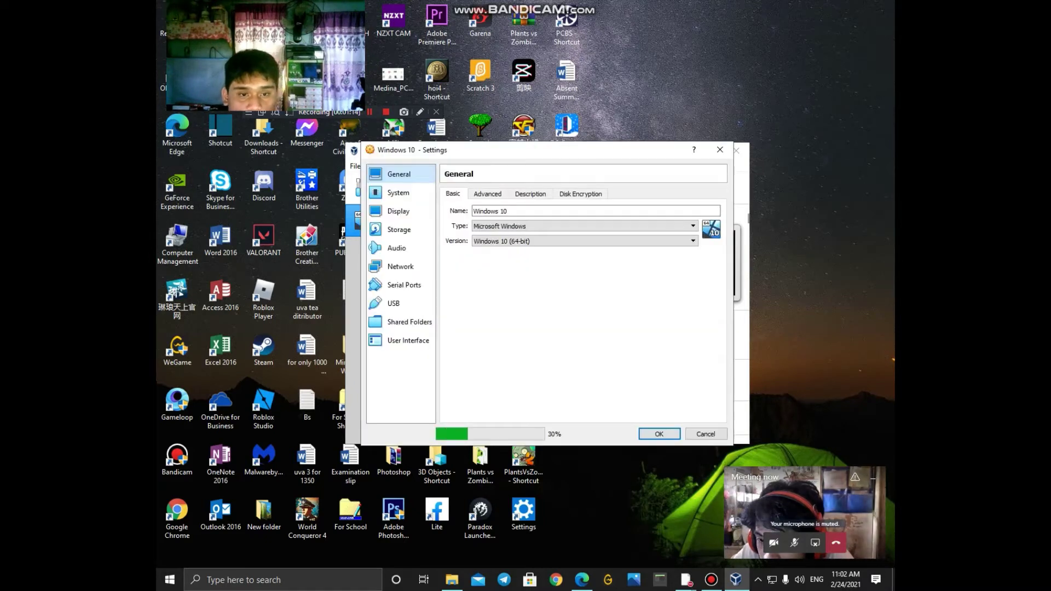
key(ctrl+Tab)
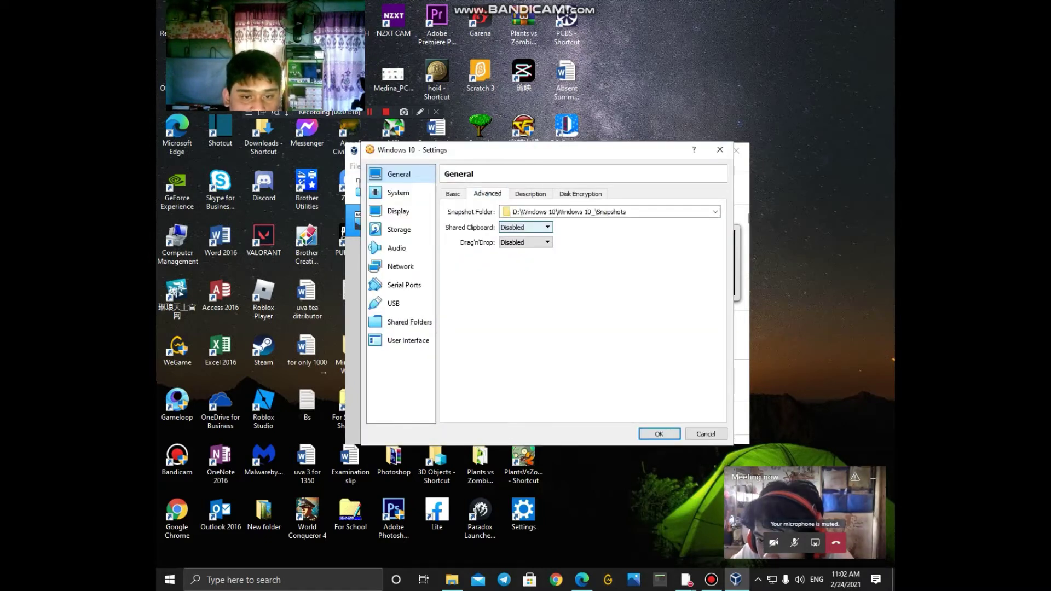
click(526, 227)
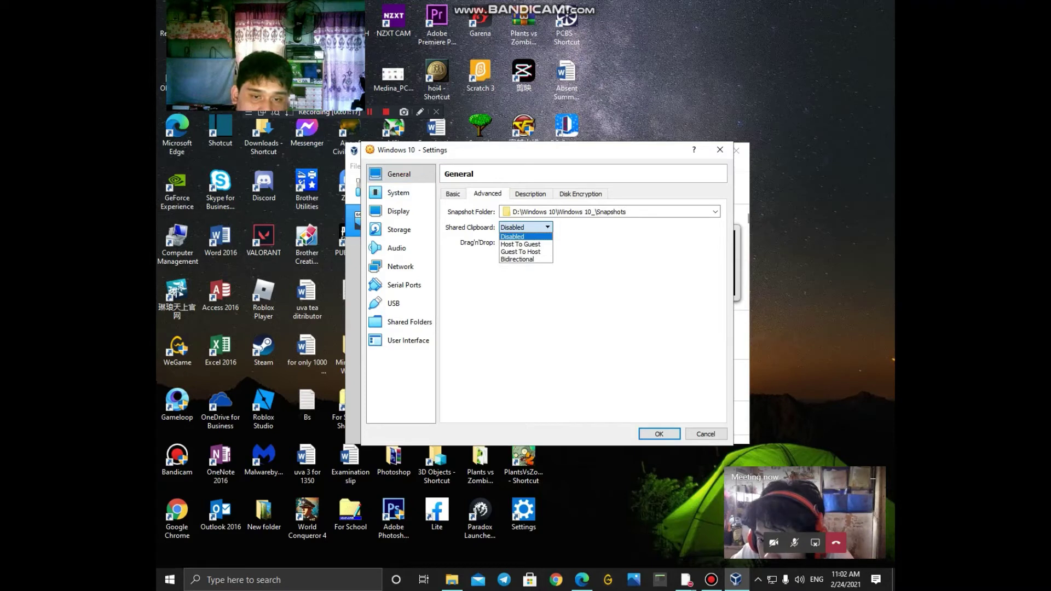
key(Down)
key(Down)
key(Down)
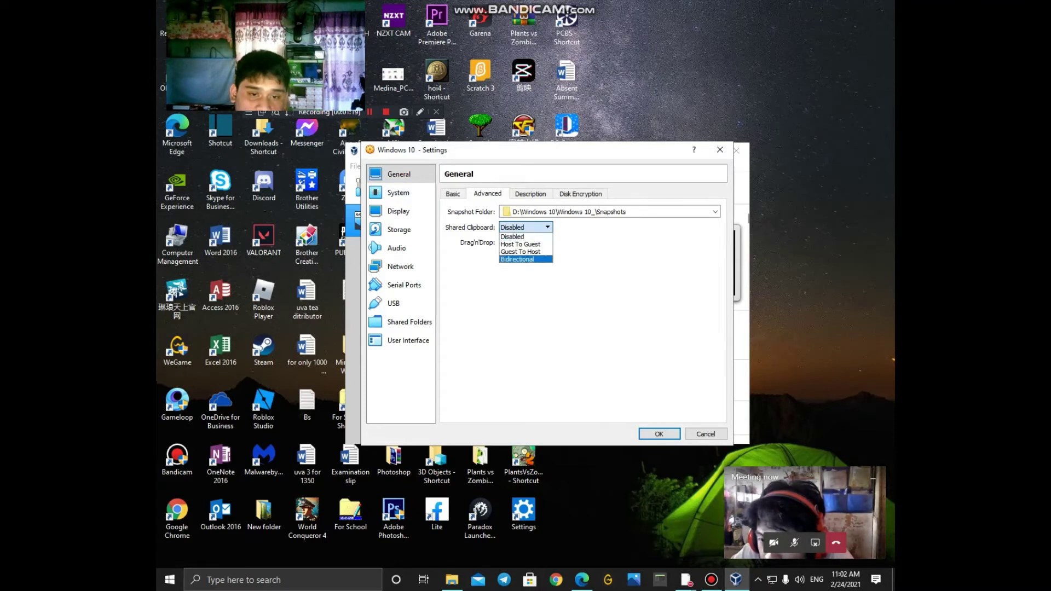
key(Return)
Step: Set Drag'n'Drop to Bidirectional and move on to the Display settings page
key(Tab)
key(alt+Down)
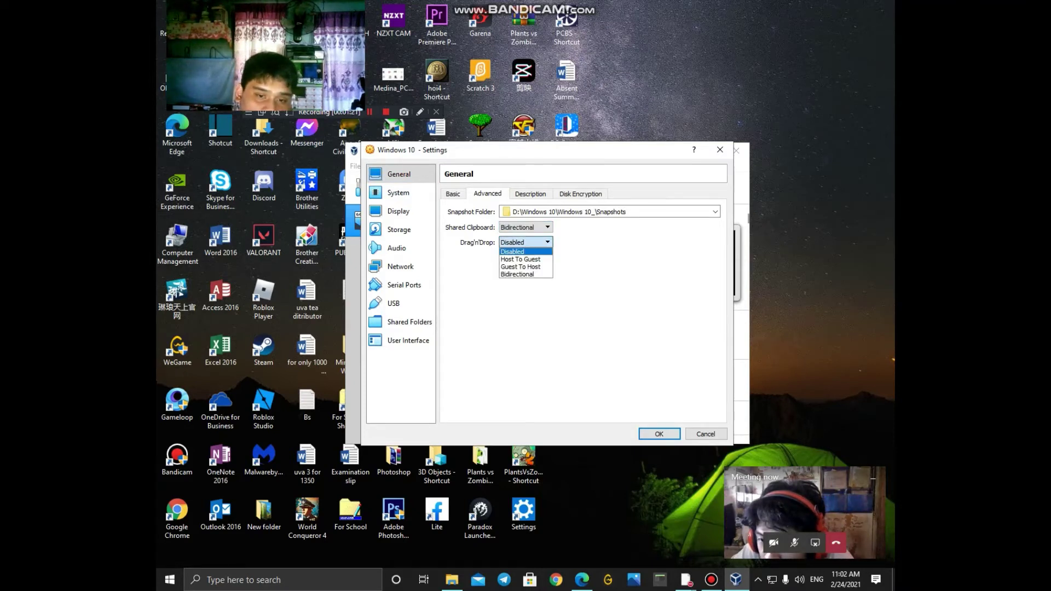
key(Down)
key(Down)
key(Down)
key(Return)
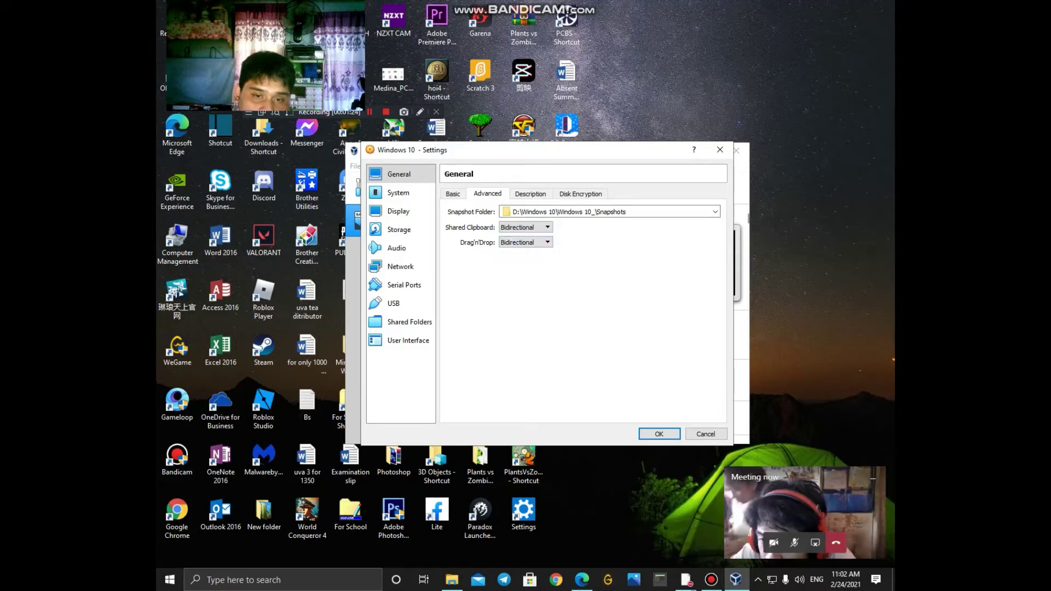
key(ctrl+Tab)
key(ctrl+Tab)
key(ctrl+shift+Tab)
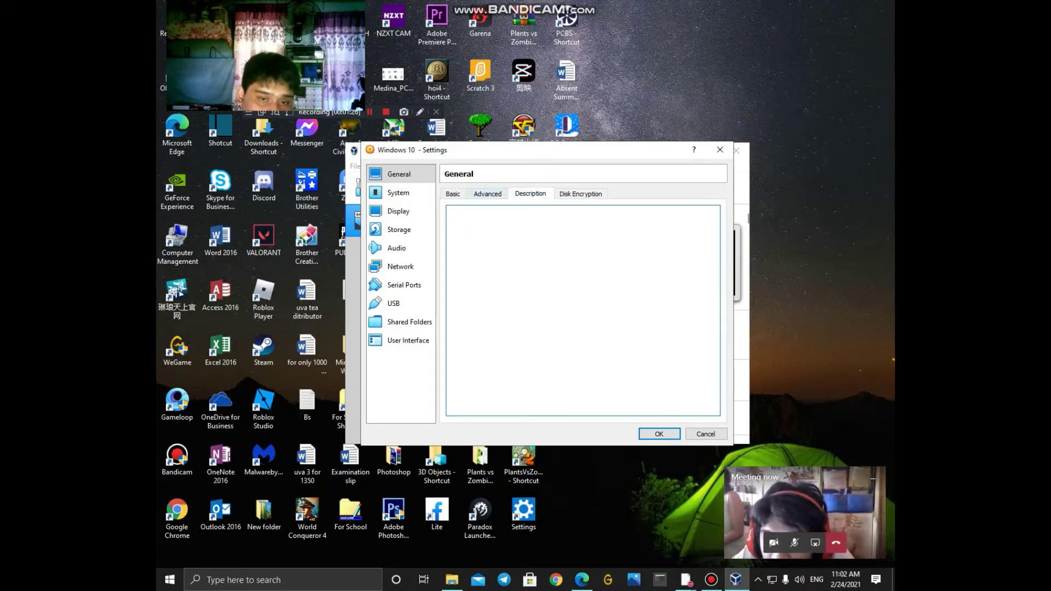
key(ctrl+shift+Tab)
key(Down)
key(Down)
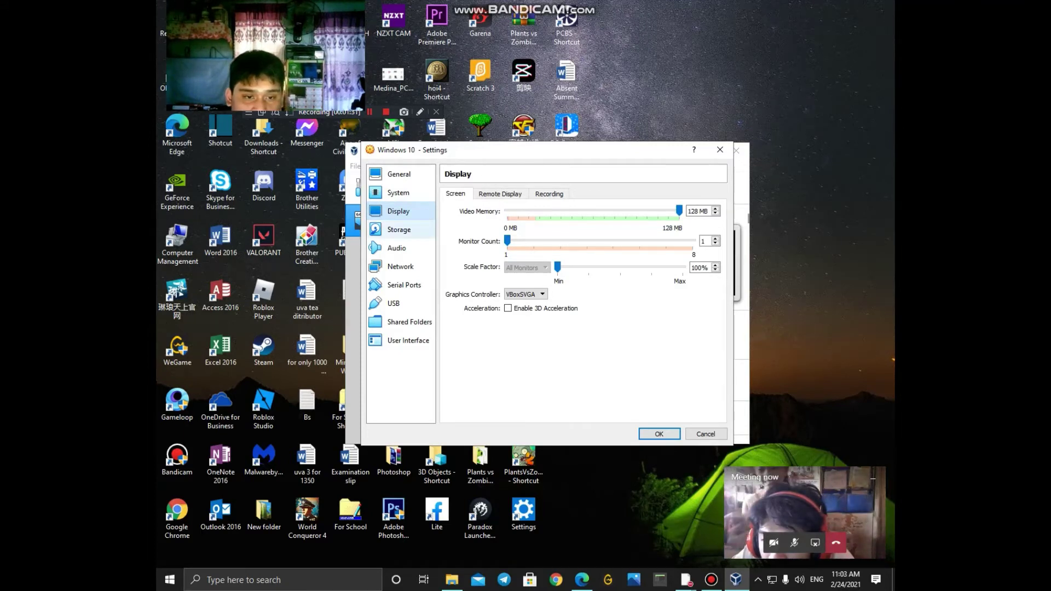
Step: Reach the Storage page, select the empty optical drive and browse for a disk file
key(Down)
key(Up)
key(Up)
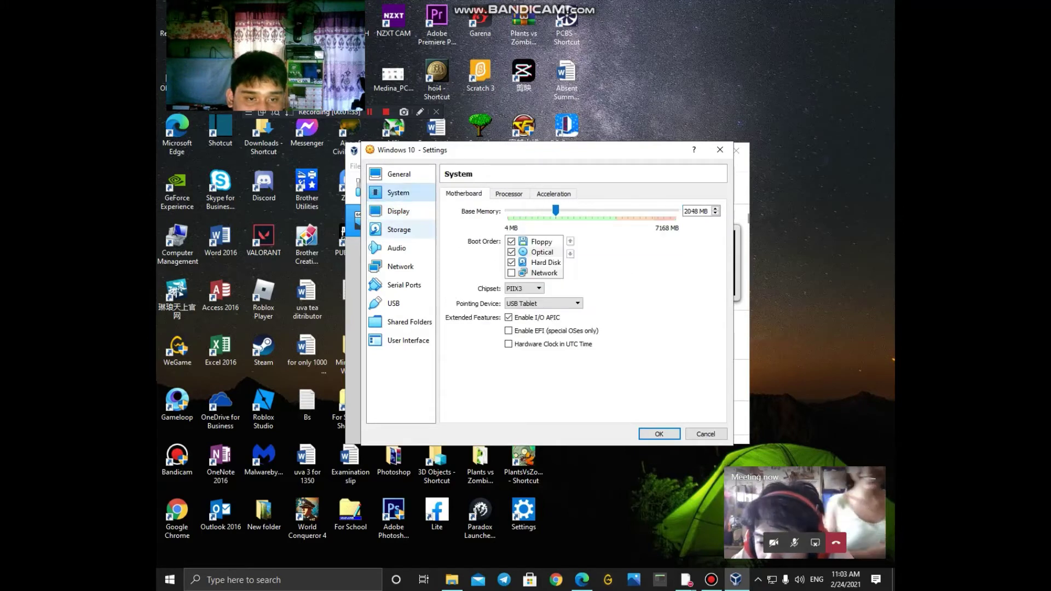
key(Down)
key(Down)
key(Down)
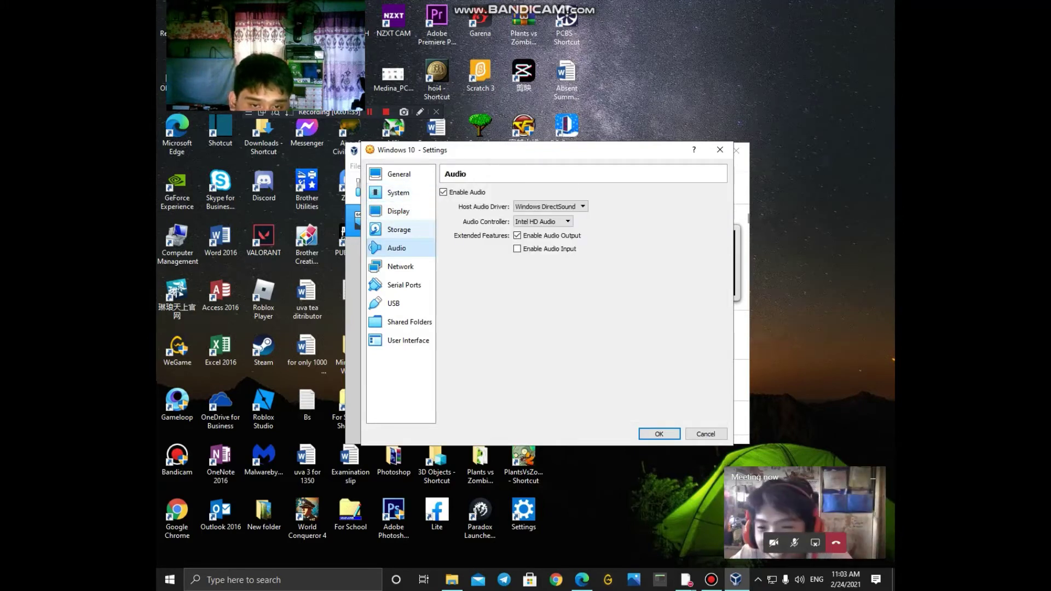
key(Up)
click(477, 233)
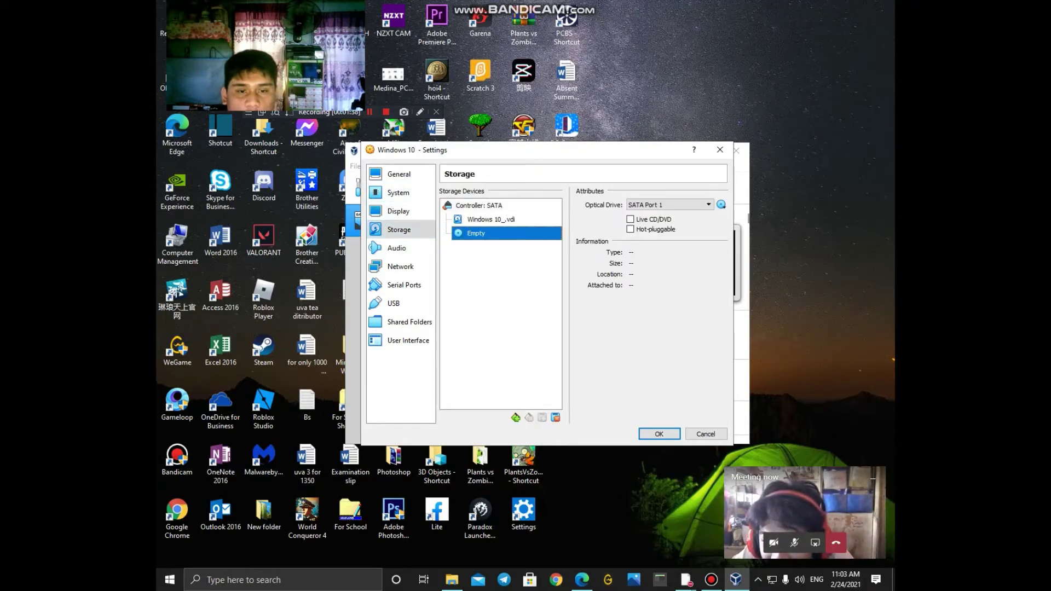
click(721, 204)
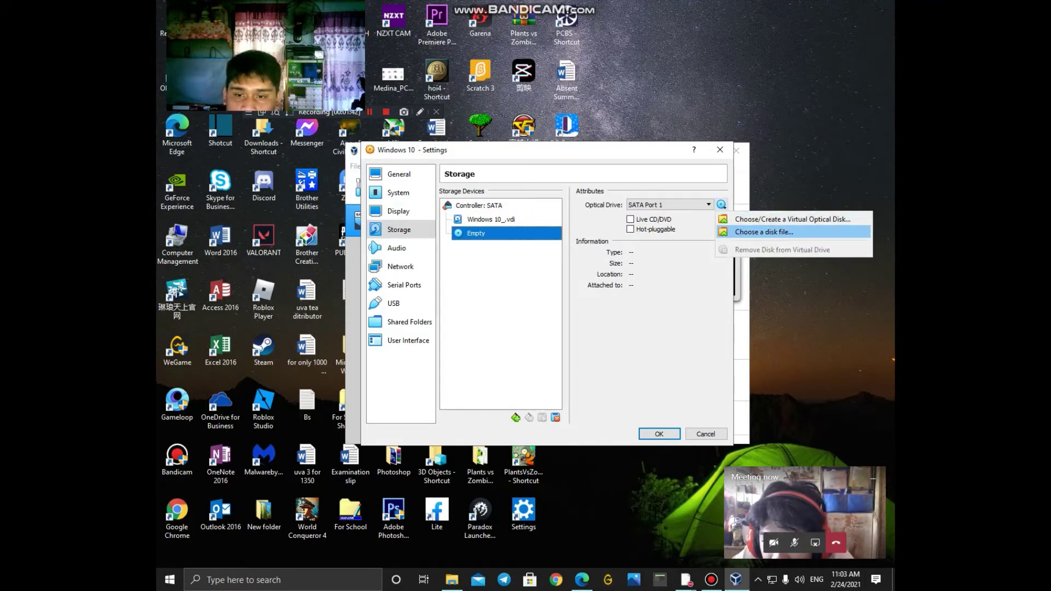
click(764, 232)
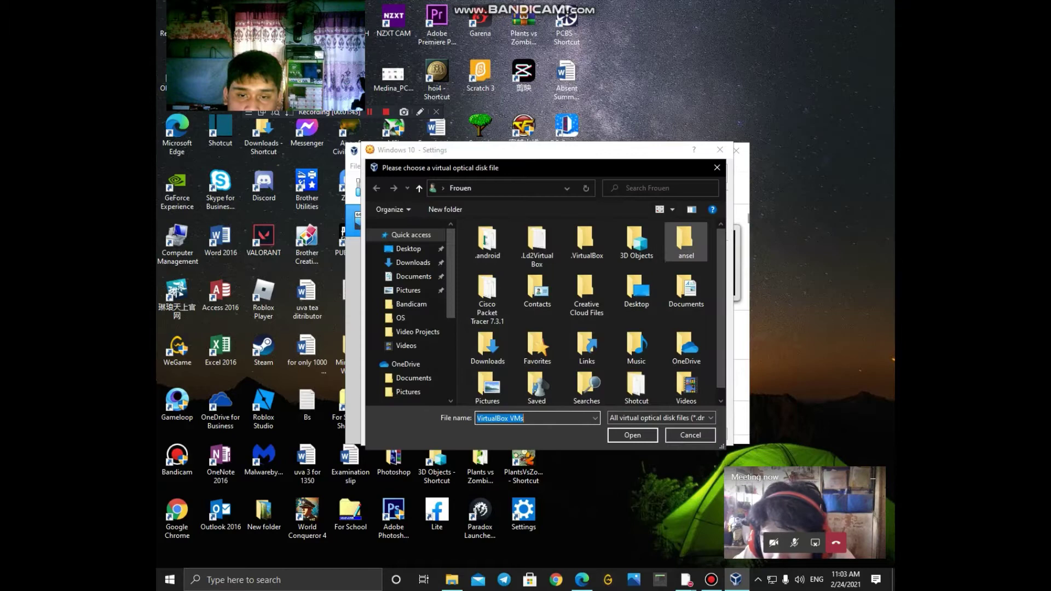
scroll(411, 312, down, 2)
scroll(411, 328, down, 2)
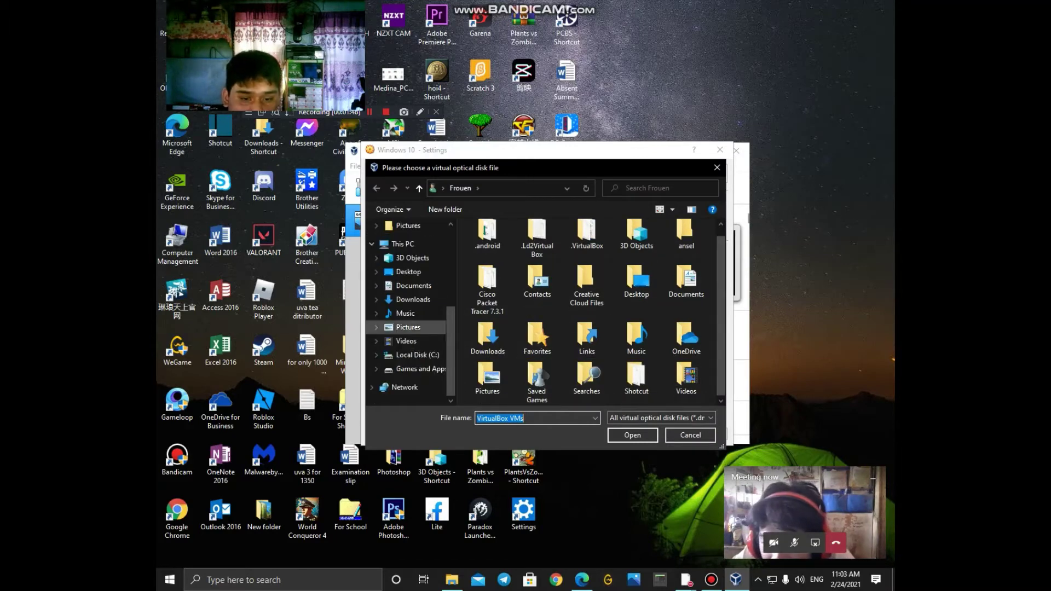
Step: Attach Windows.iso from D:\Windows 10 to the optical drive and save the VM settings
click(419, 369)
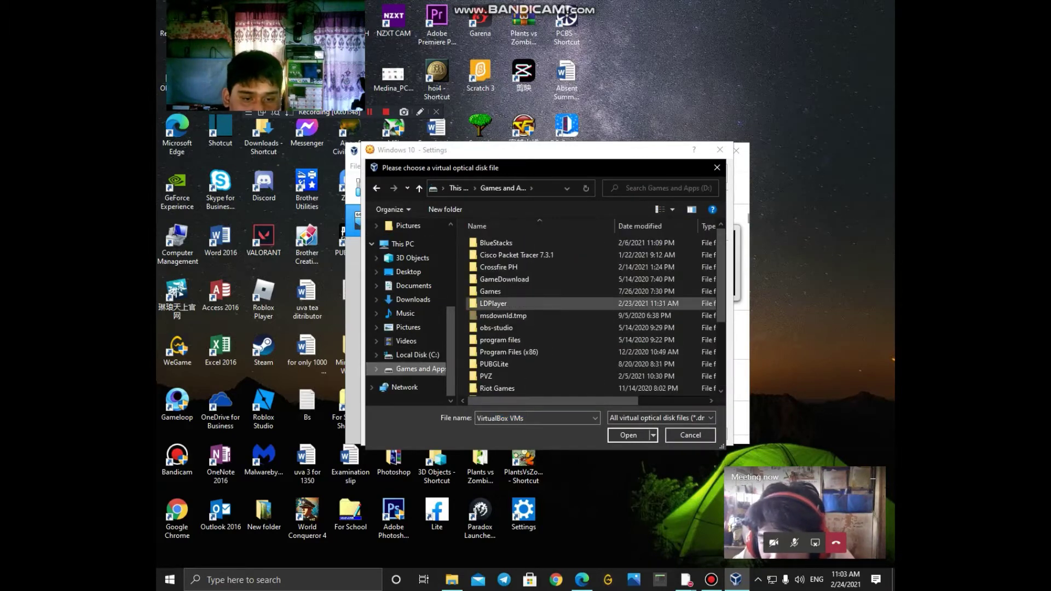
scroll(502, 340, down, 1)
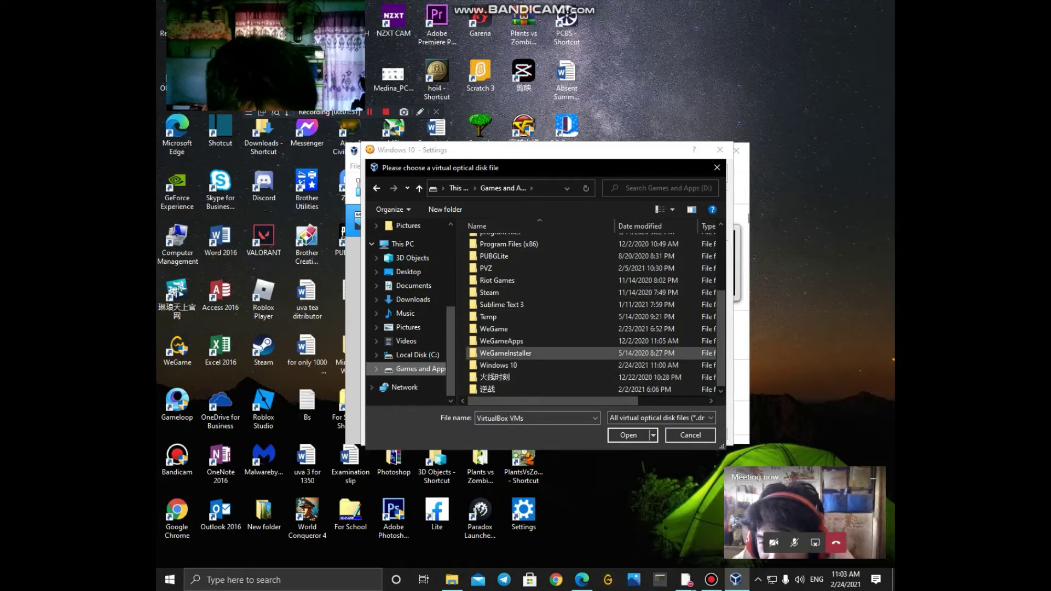
double_click(501, 365)
click(493, 255)
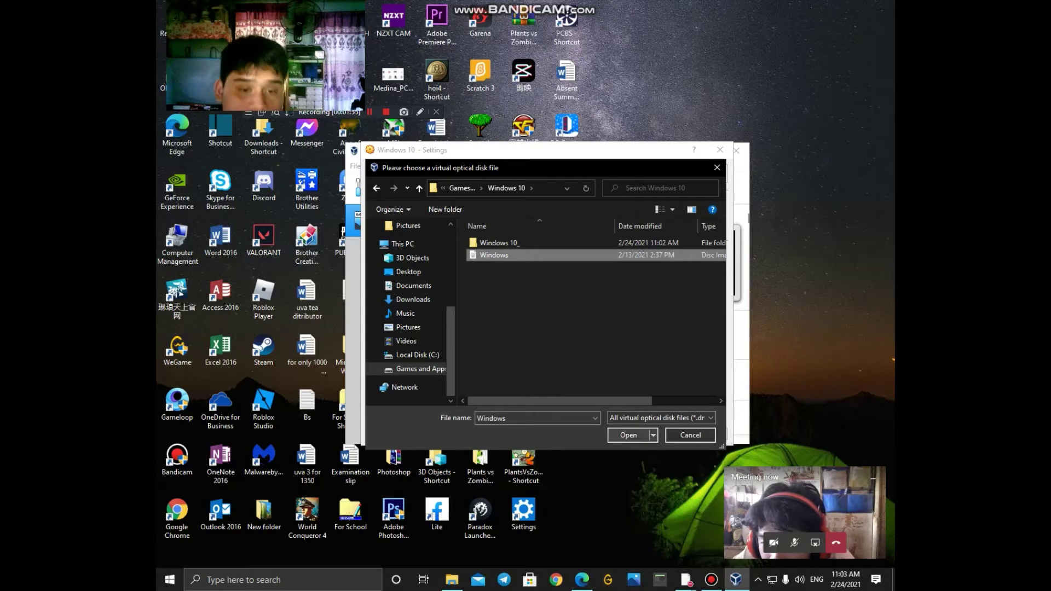
click(629, 436)
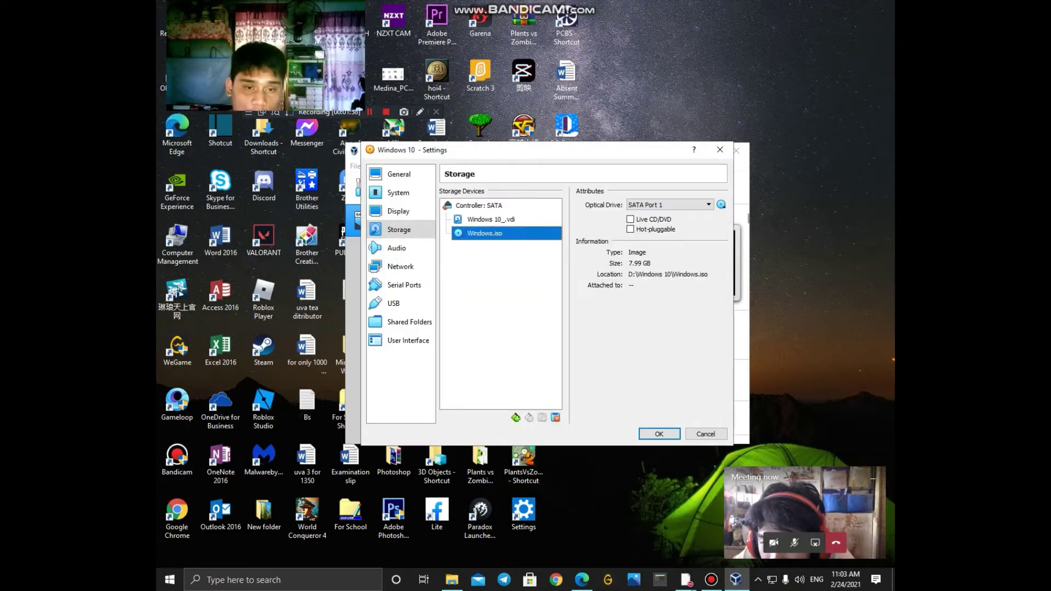
key(Return)
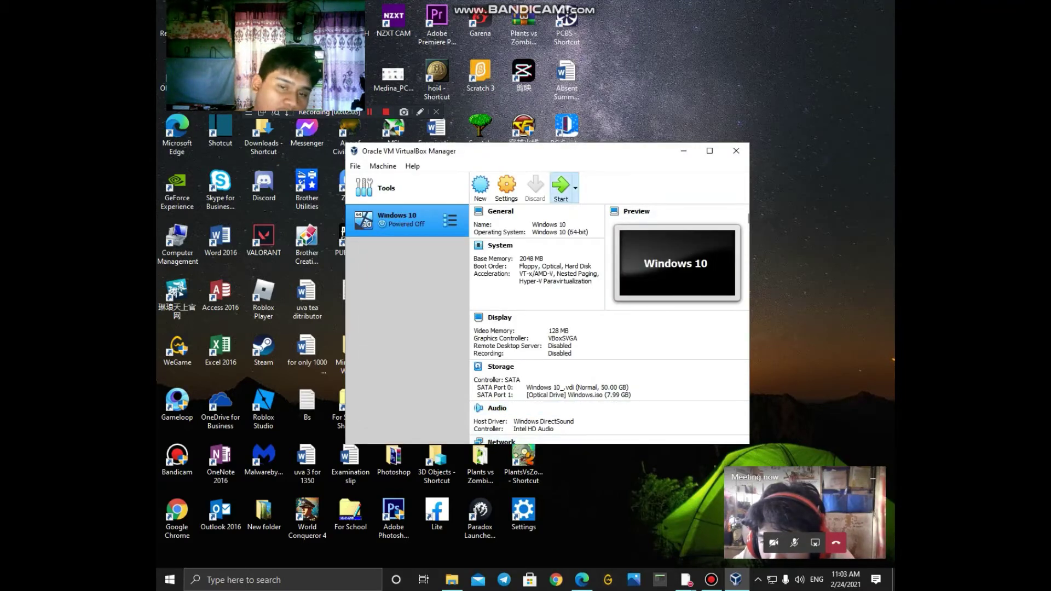
Step: Start the Windows 10 virtual machine, then minimize VirtualBox Manager and the Edge tutorial
click(561, 187)
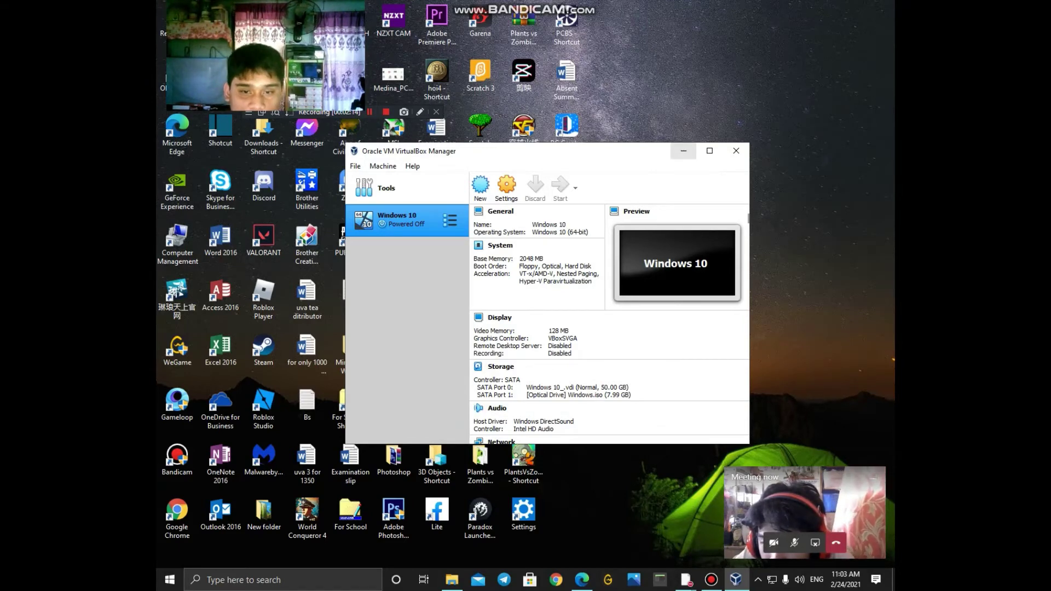
click(683, 151)
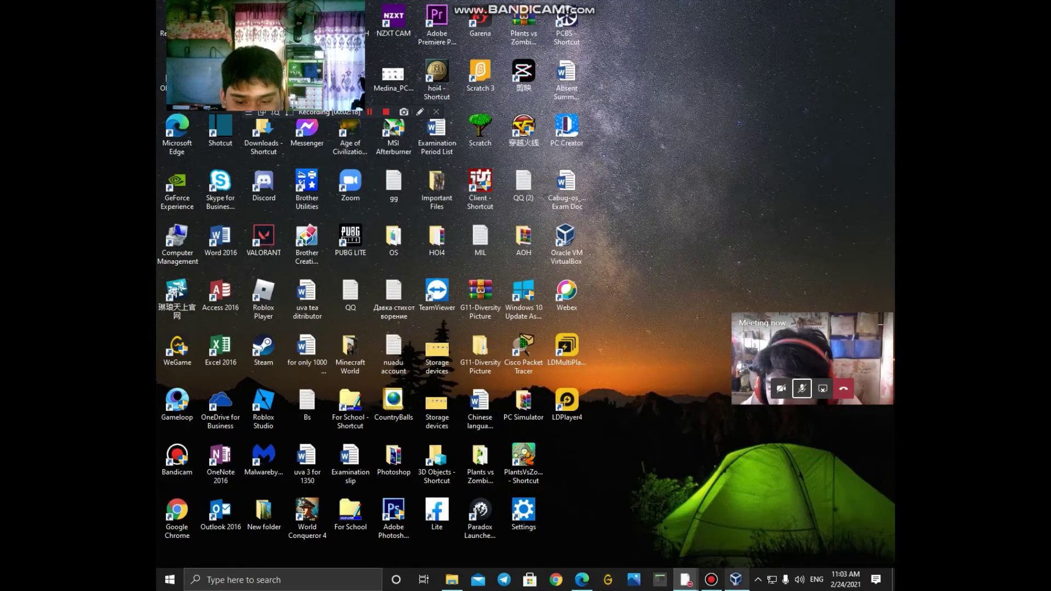
mouse_move(582, 580)
click(581, 518)
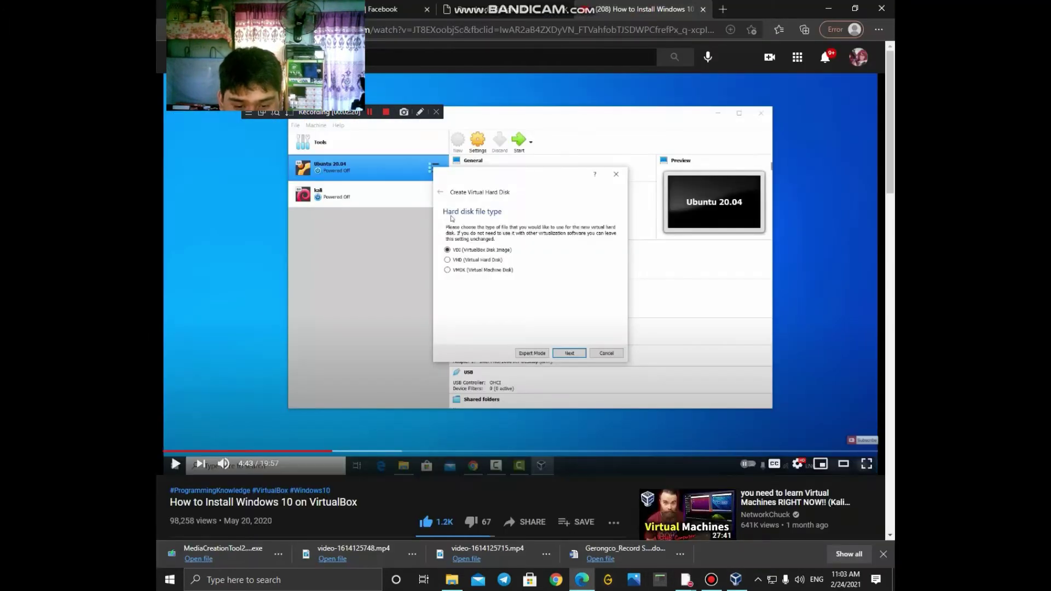
click(828, 9)
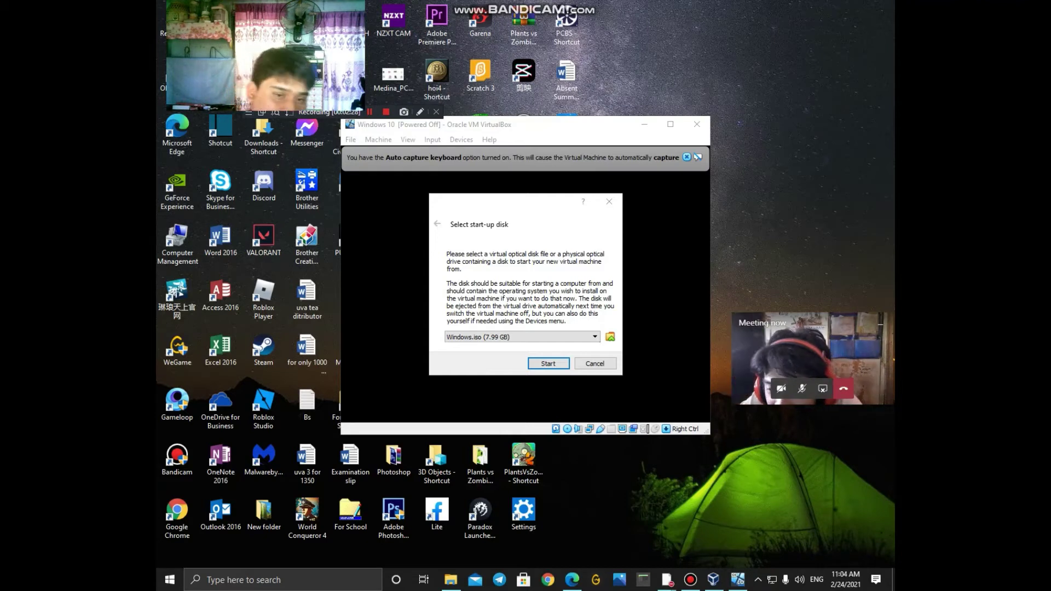
Step: Keep Windows.iso (7.99 GB) as the start-up disk in the dropdown
click(521, 336)
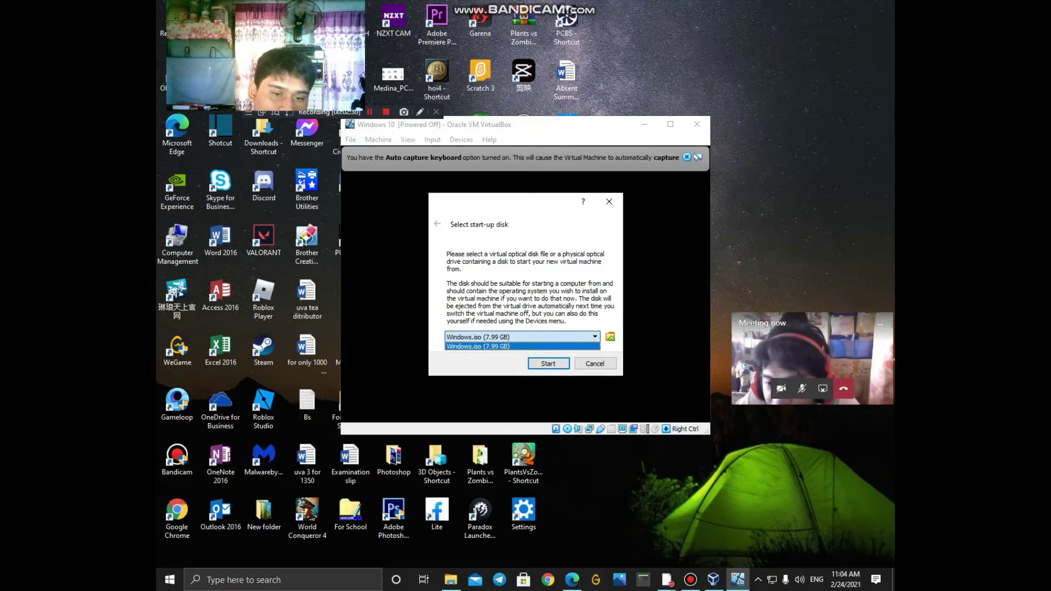
click(522, 346)
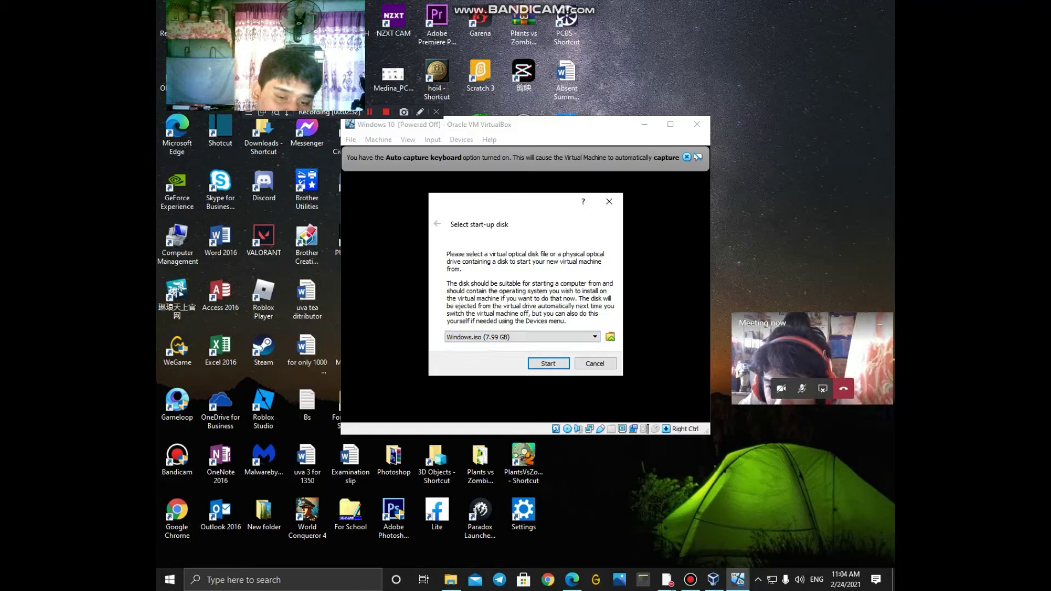
Step: Boot the VM and launch Windows 10 Setup (64-bit) from the Windows Boot Manager
key(Return)
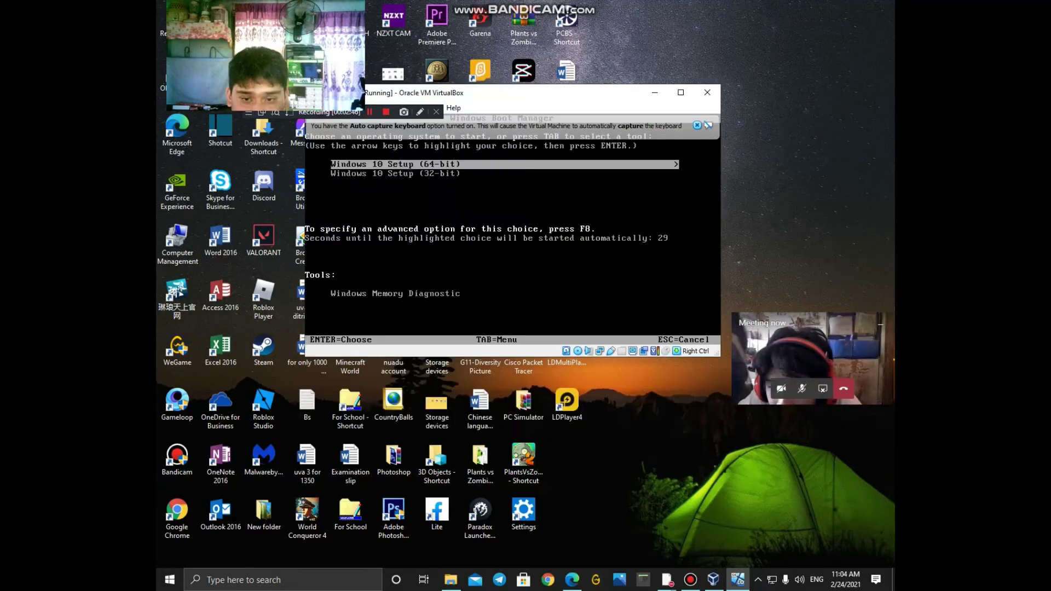
key(Down)
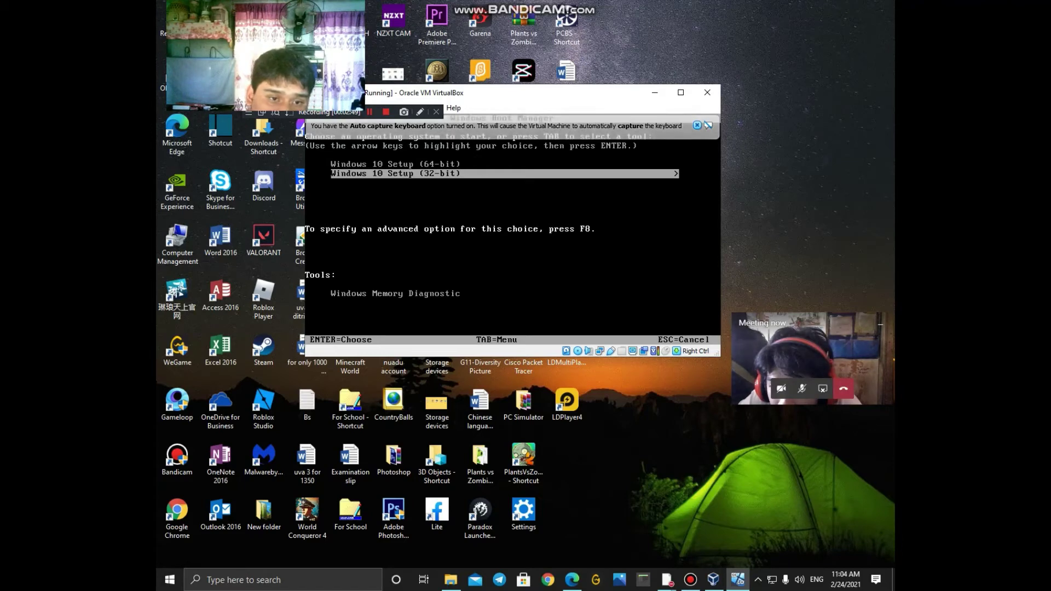
key(Up)
key(Return)
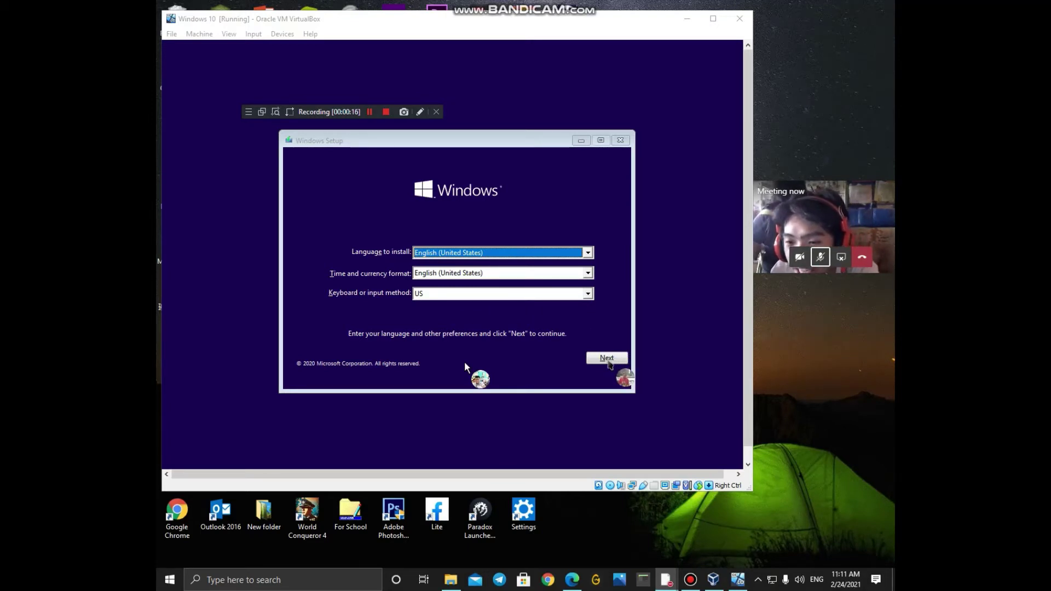
Step: Accept English (United States) language and US keyboard defaults, then begin Install now
click(608, 363)
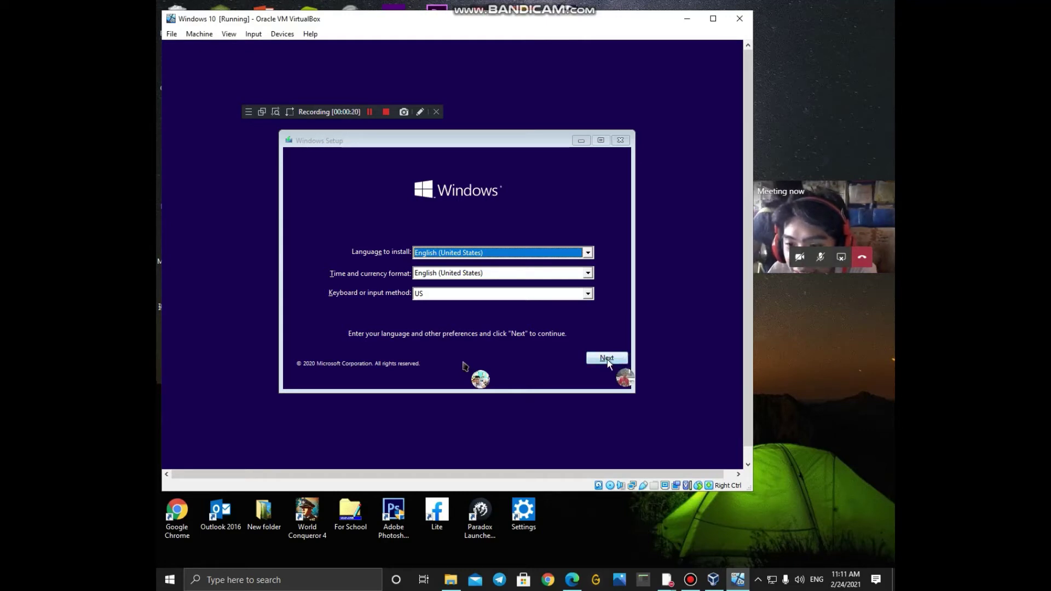
click(607, 359)
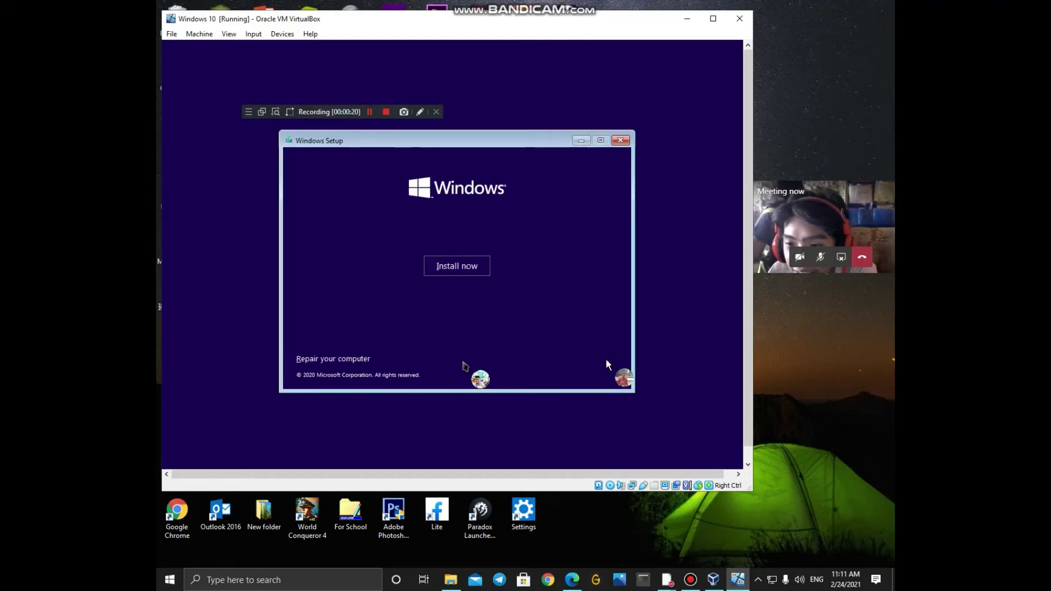
click(470, 260)
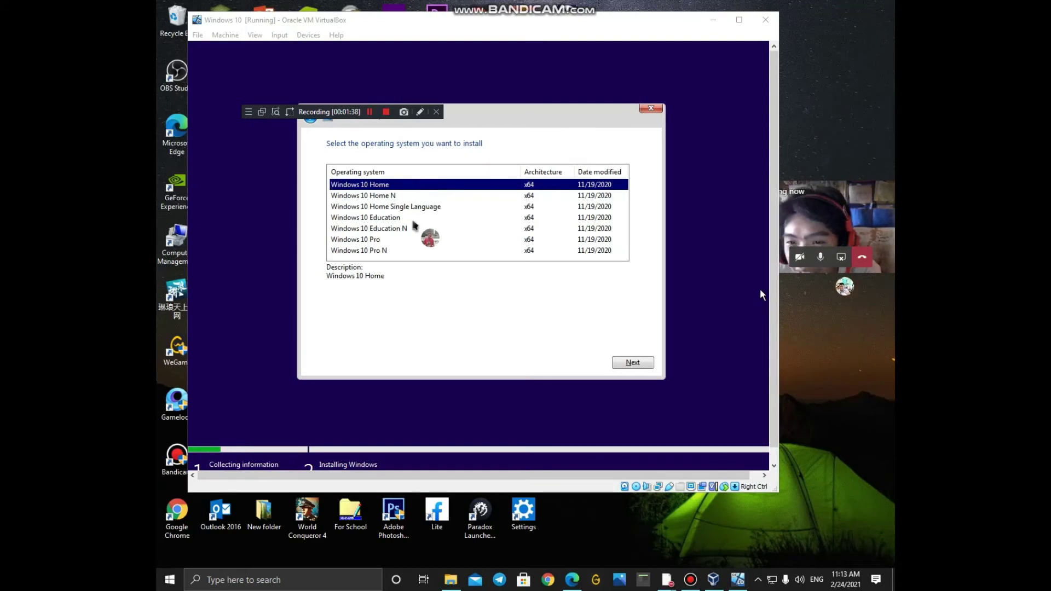
Step: Choose Windows 10 Pro from the edition list and continue to the license terms
key(ctrl+shift+m)
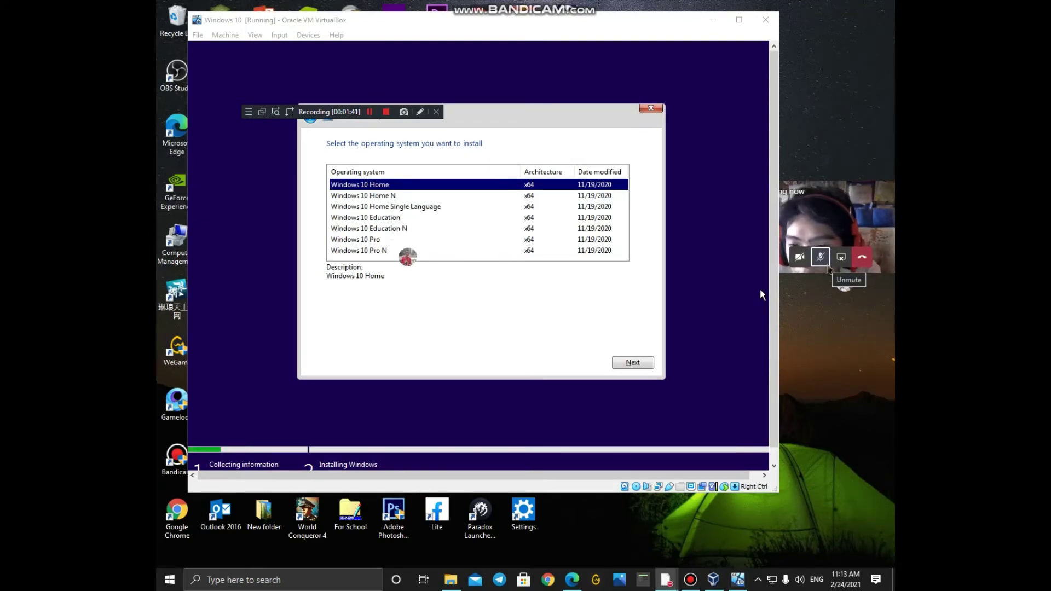
click(386, 240)
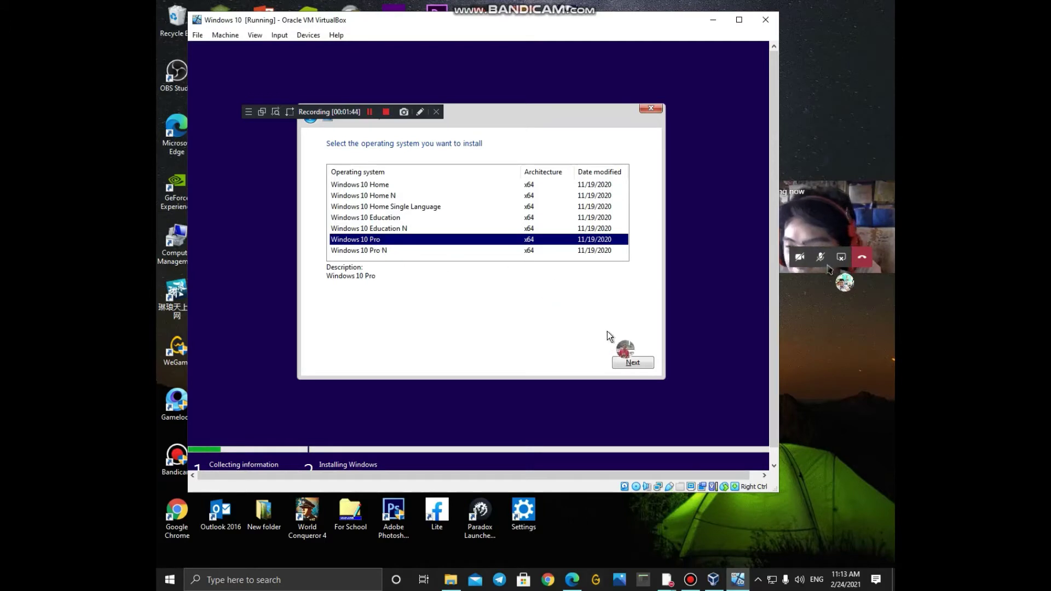
click(634, 363)
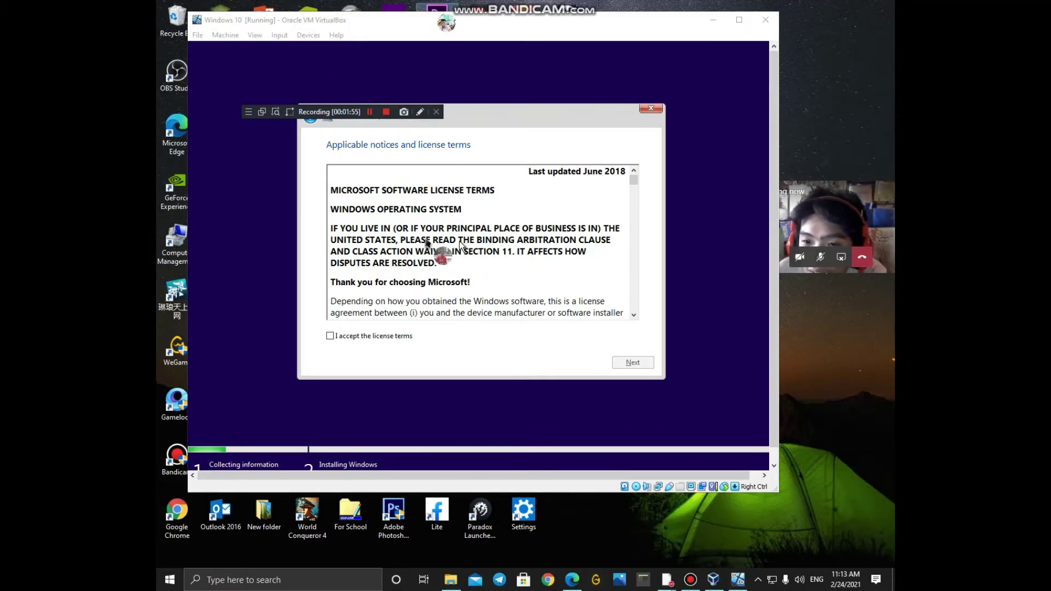
Step: Tick 'I accept the license terms' and continue to the installation type question
key(shift+F12)
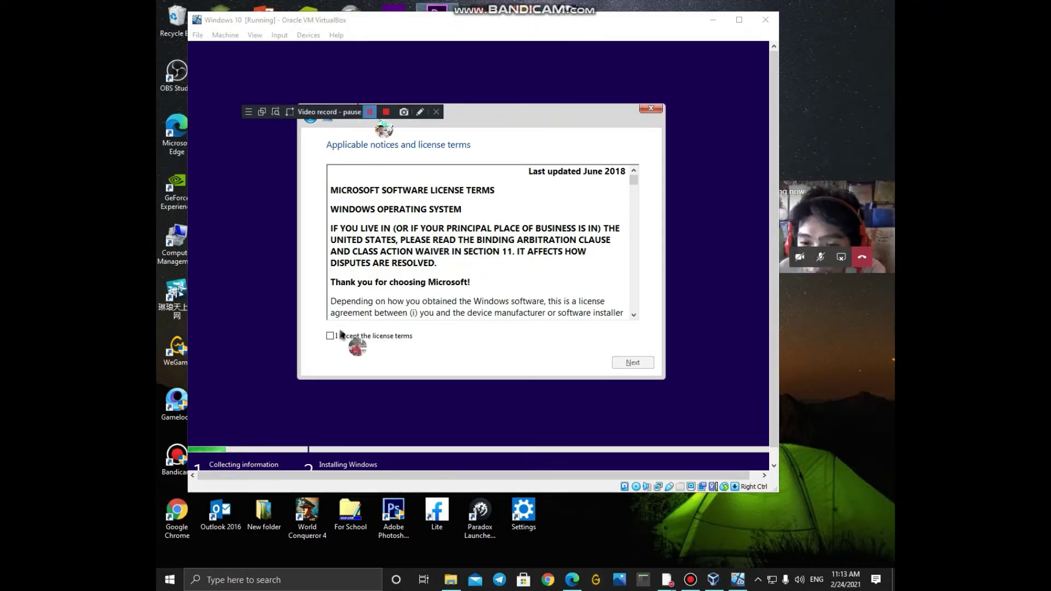
key(shift+F12)
click(330, 335)
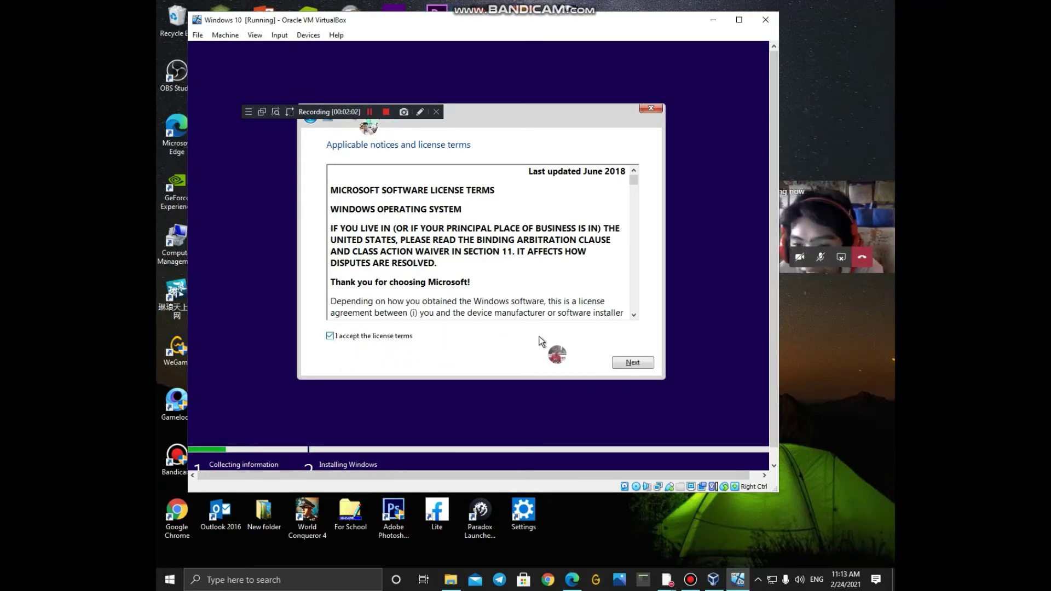
click(637, 361)
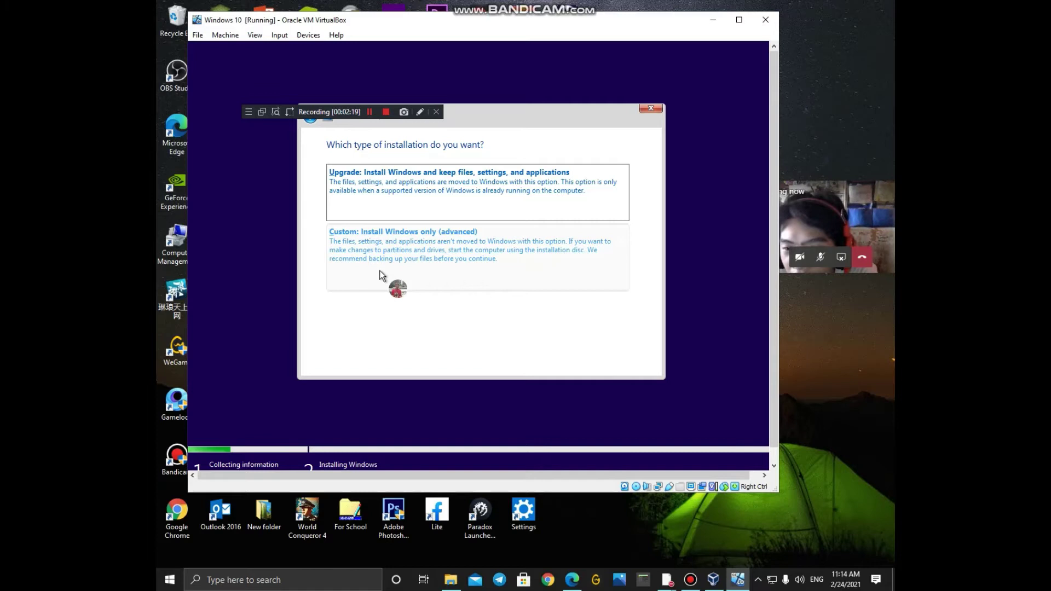
Step: Choose 'Custom: Install Windows only (advanced)' to reach the drive selection page
click(408, 273)
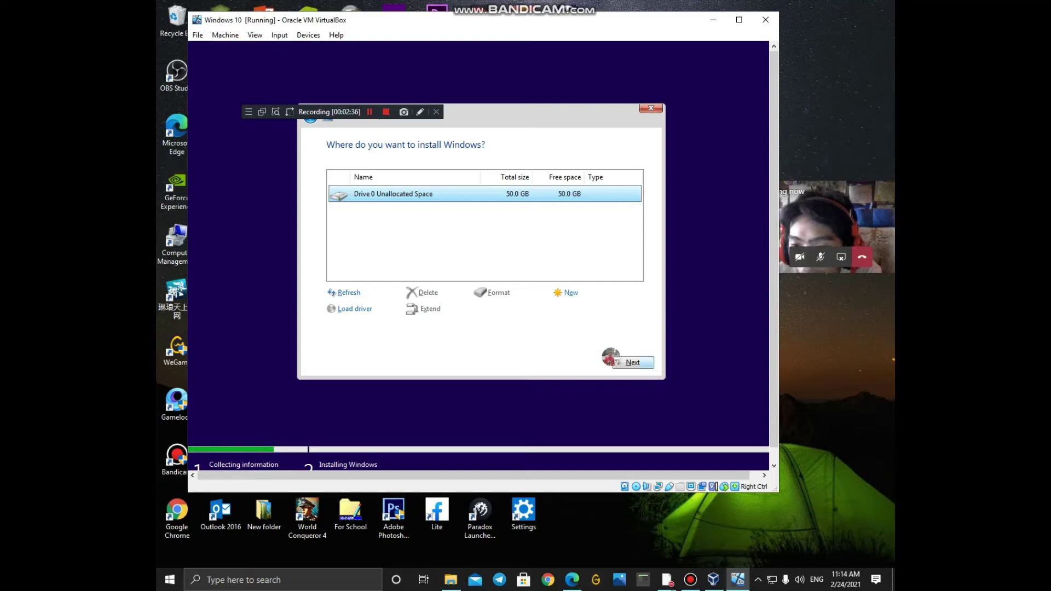
Step: Abandon creating a new partition and install Windows onto Drive 0's 50 GB unallocated space
click(566, 294)
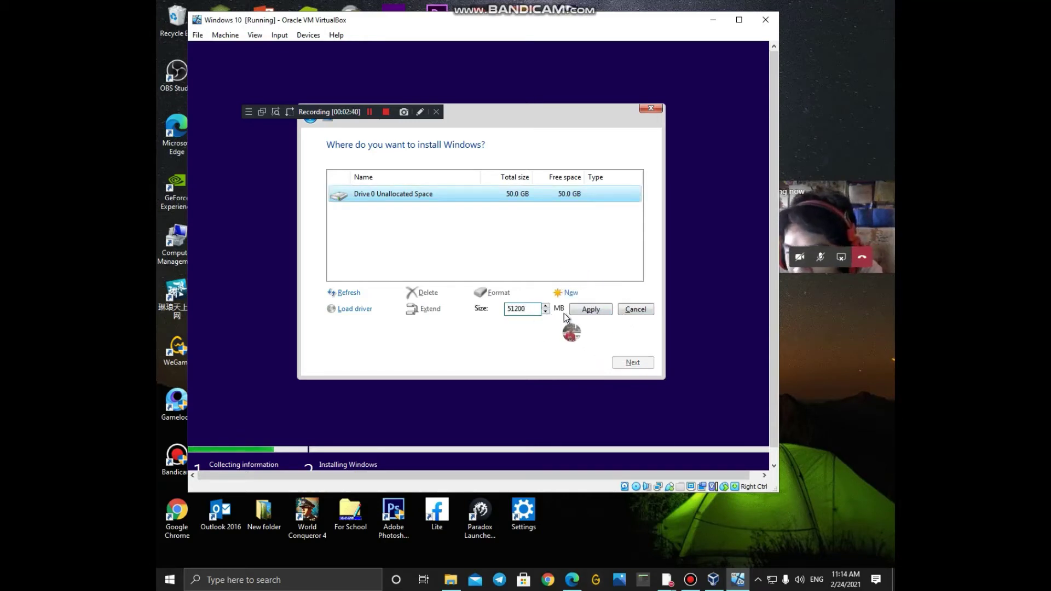
click(636, 310)
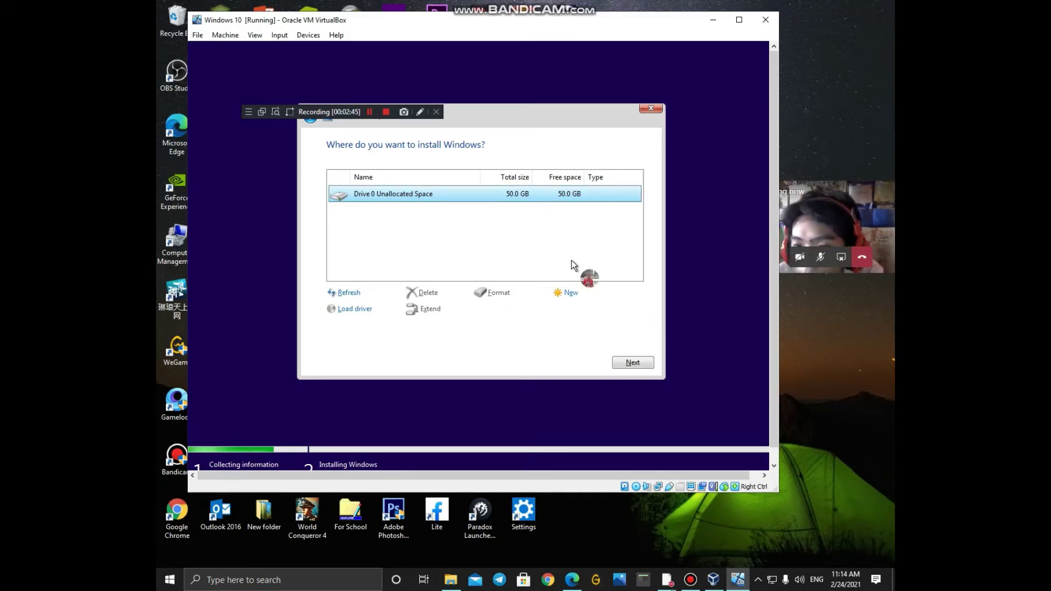
key(super+d)
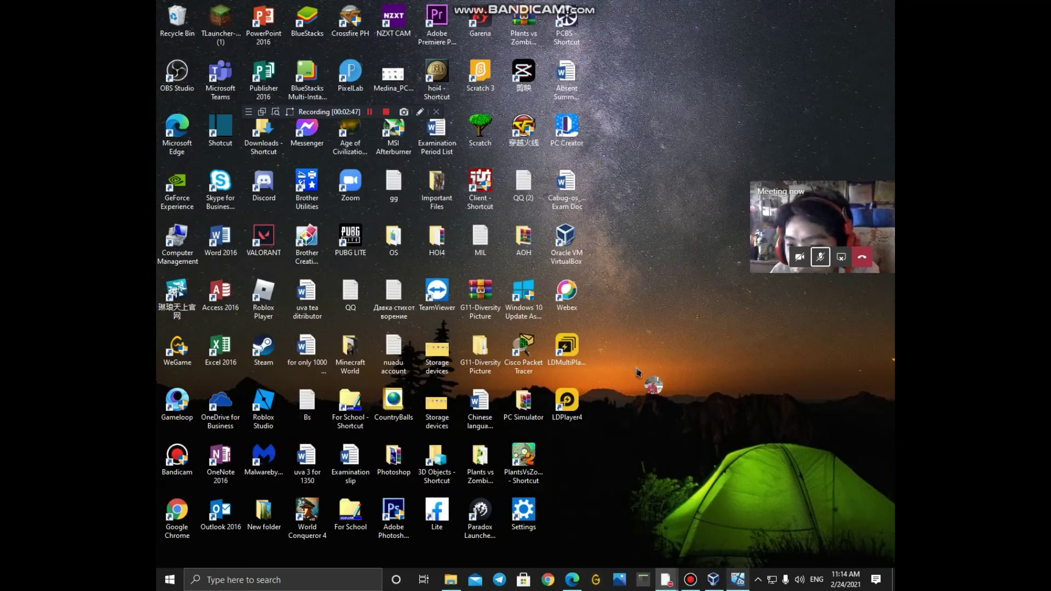
key(super+d)
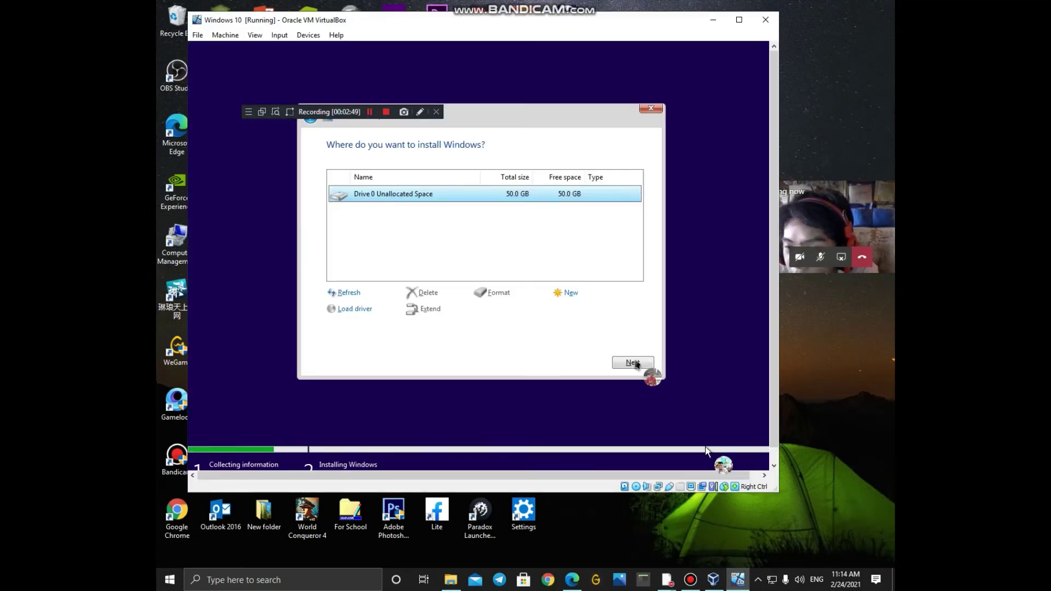
click(632, 364)
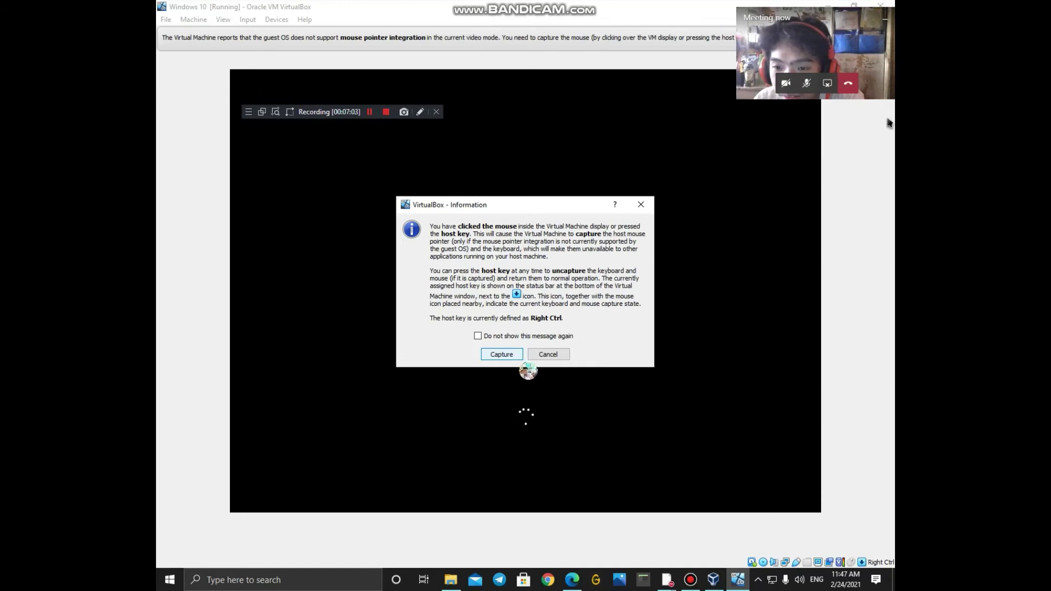
Step: Dismiss the VirtualBox mouse-capture notice with Capture and let Windows boot to the region screen
click(520, 360)
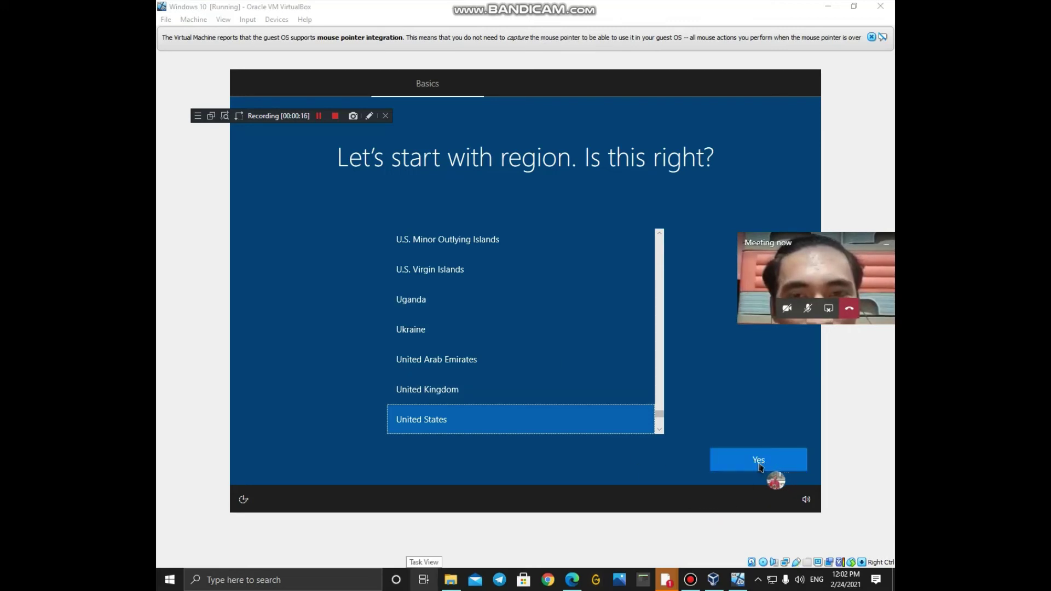
Step: Confirm United States as the region and skip adding a second keyboard layout
click(757, 465)
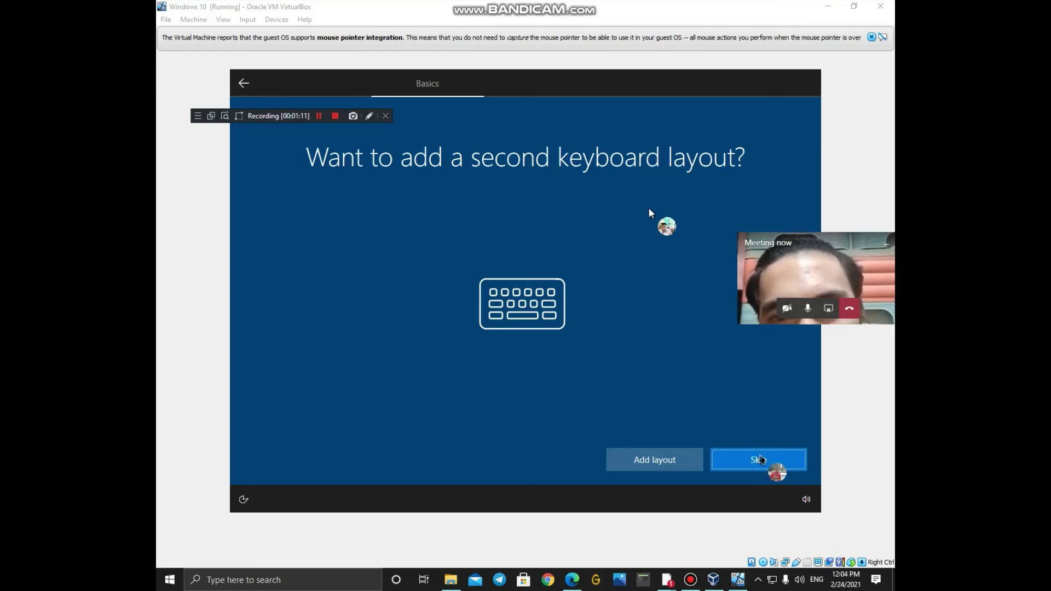
click(725, 461)
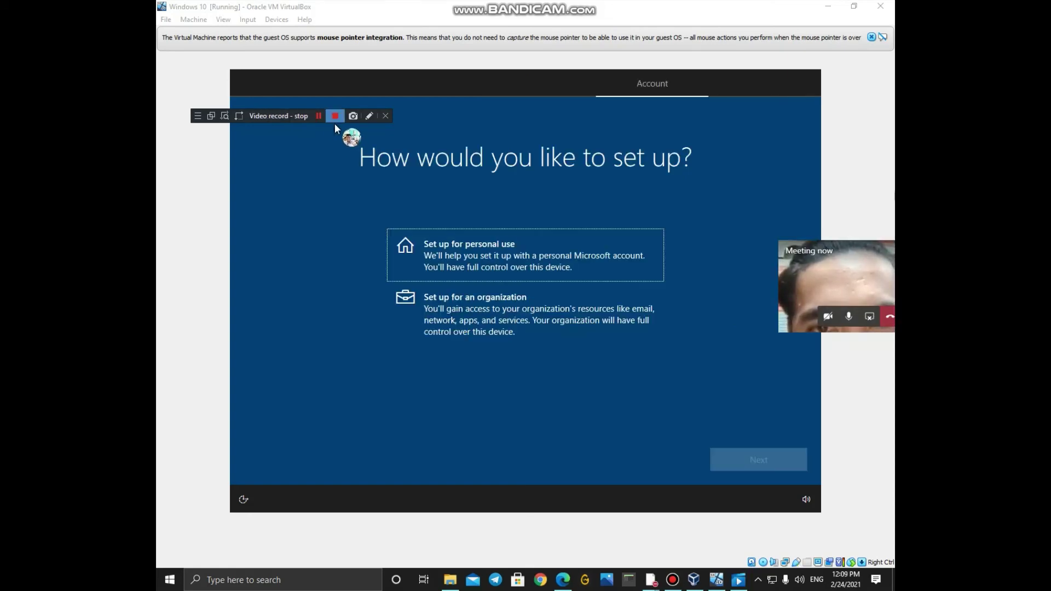
Step: Choose 'Set up for personal use' and continue to the Microsoft account page
click(335, 124)
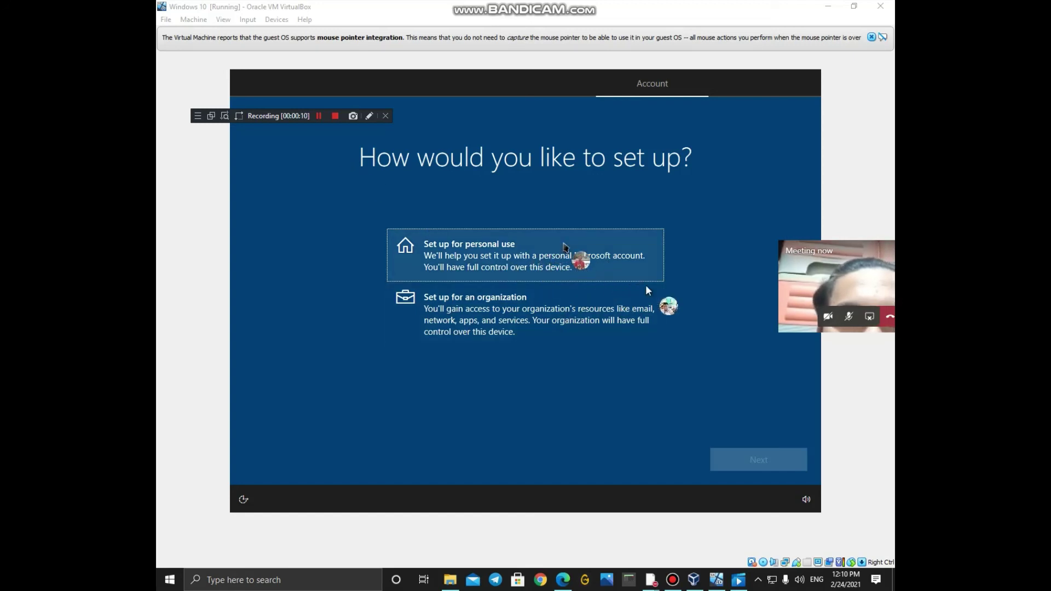
click(609, 263)
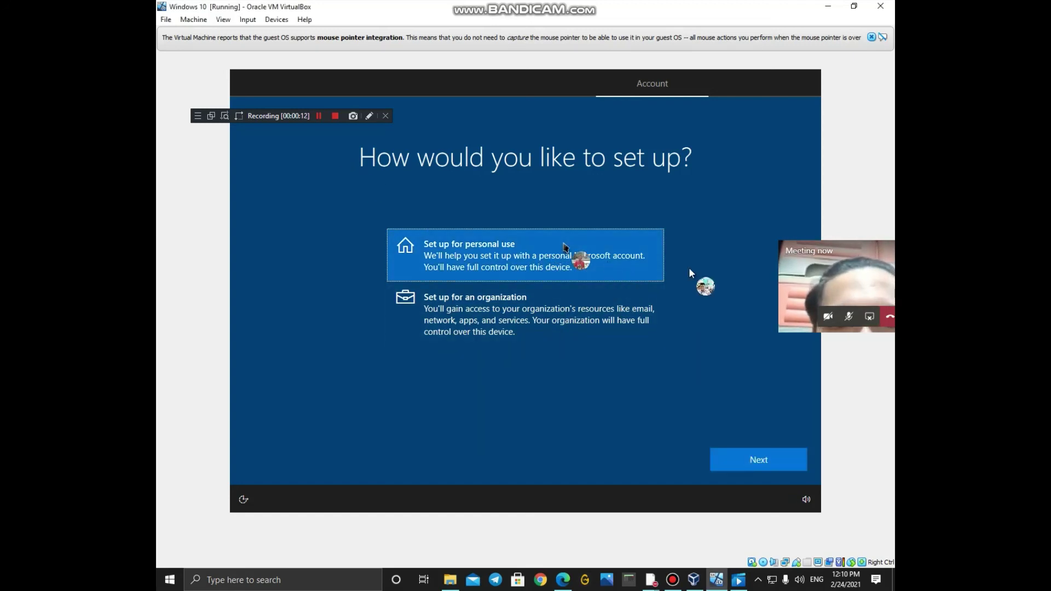
click(762, 464)
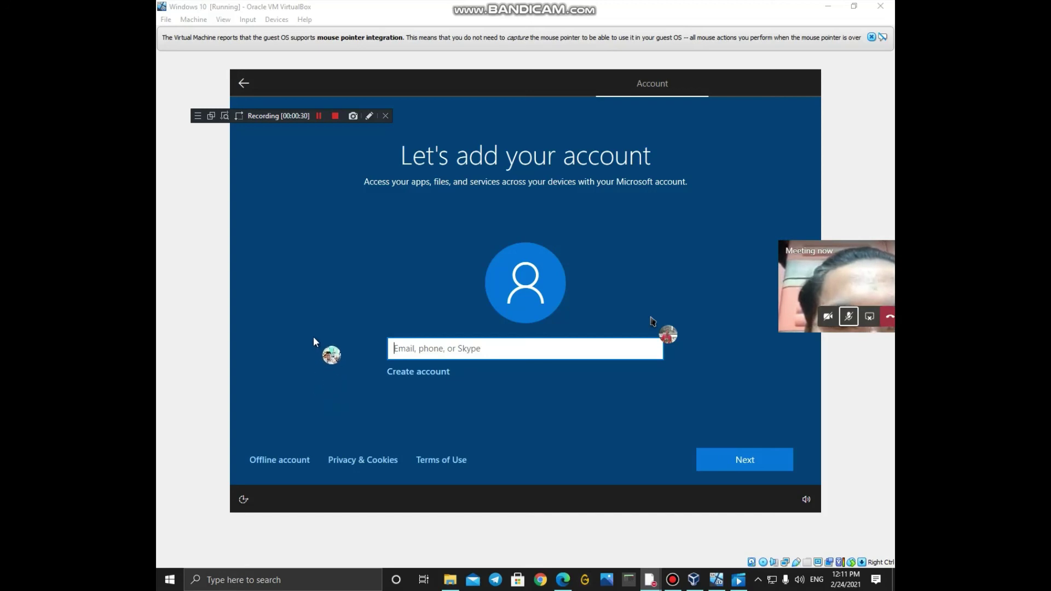
Step: Create a local offline account with the entered name and no password
click(282, 459)
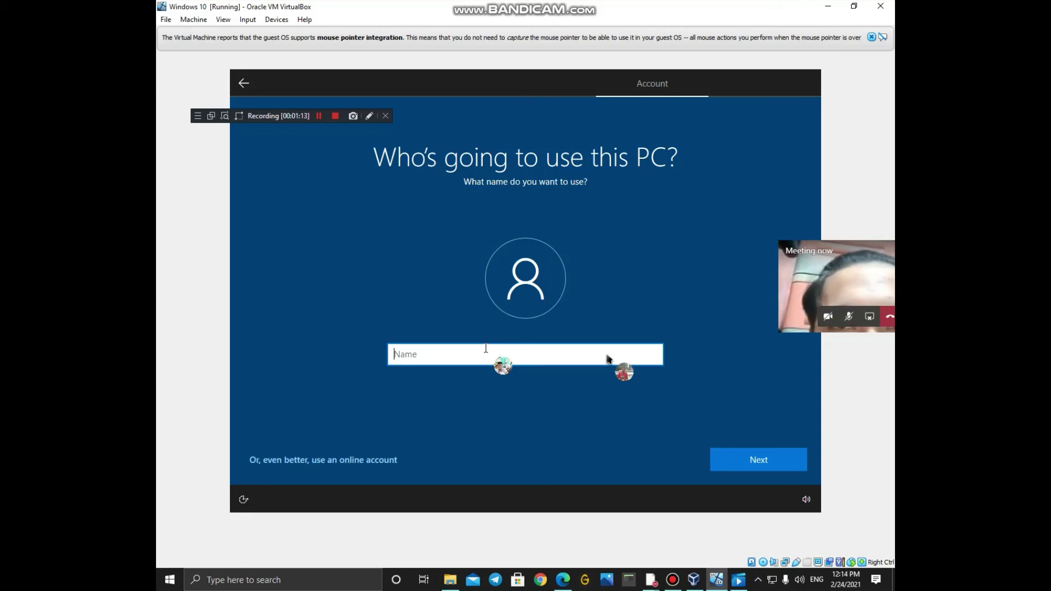
text(Di)
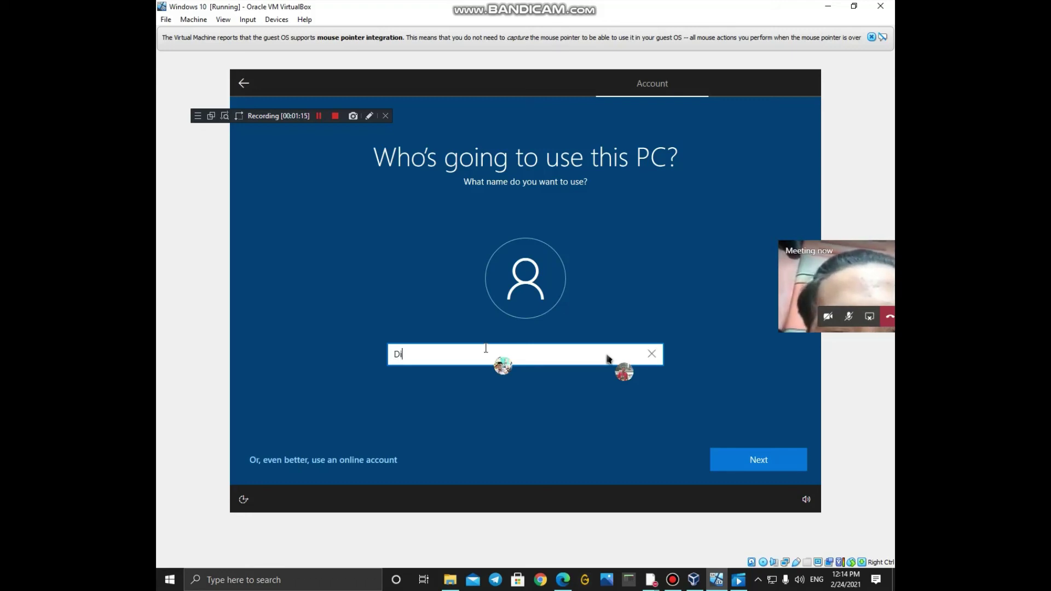
text(versity P)
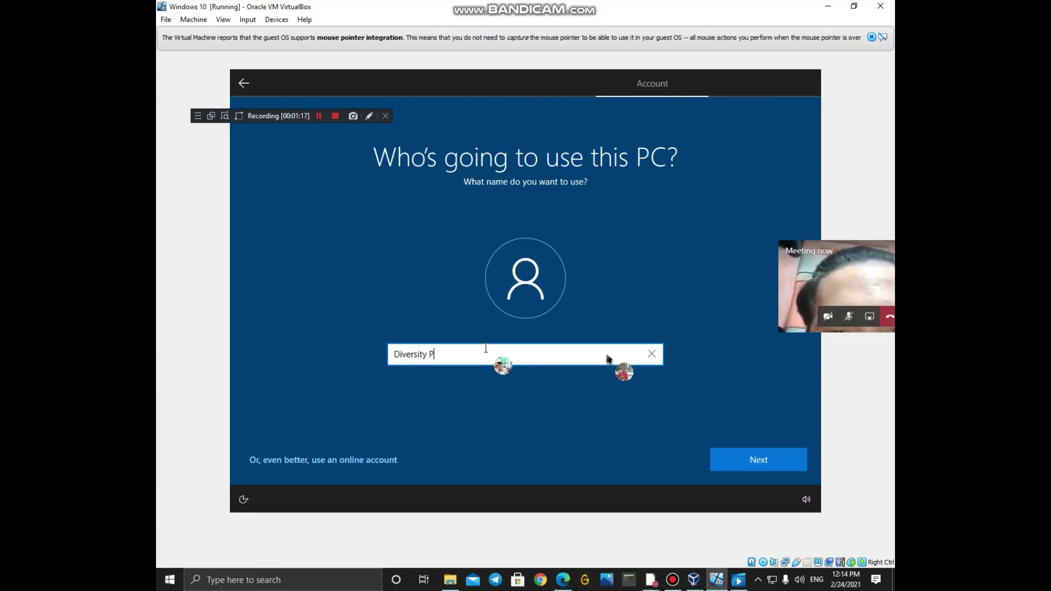
text(c)
click(749, 461)
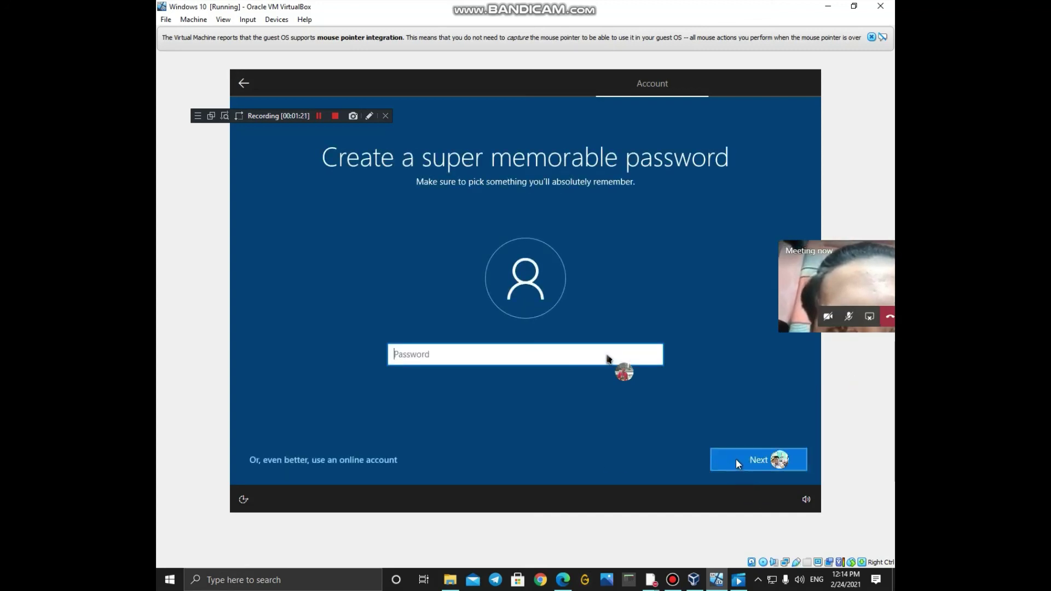
click(745, 459)
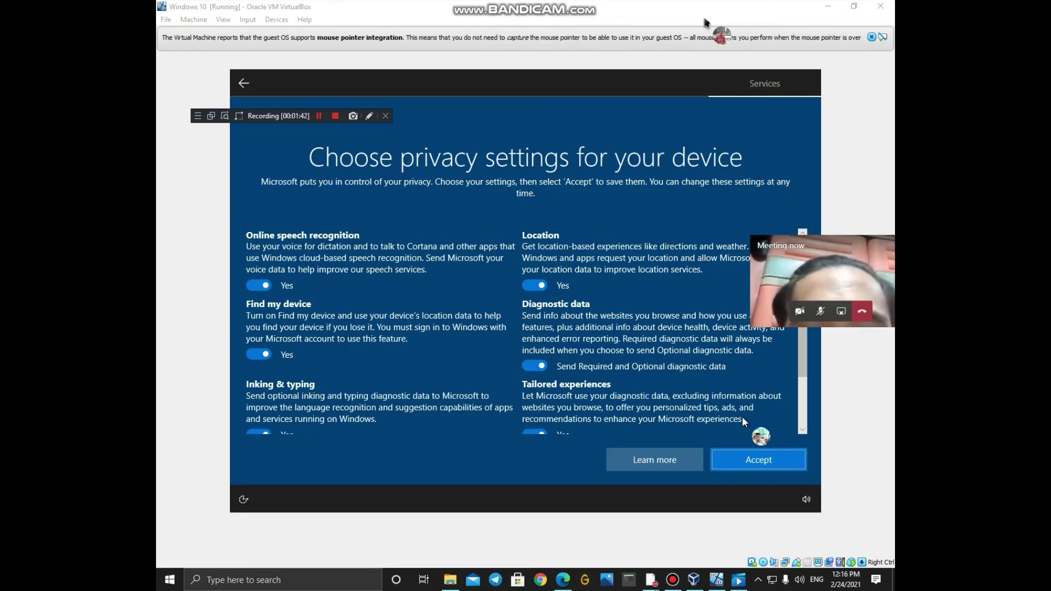
Step: Accept the default privacy settings and decline Cortana to reach the desktop
click(753, 463)
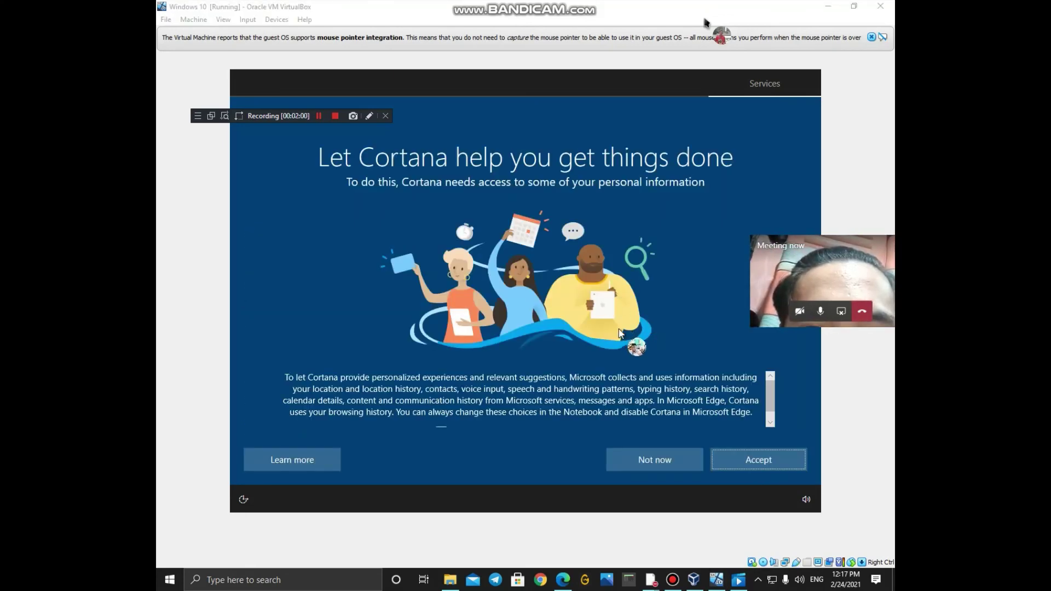
click(658, 458)
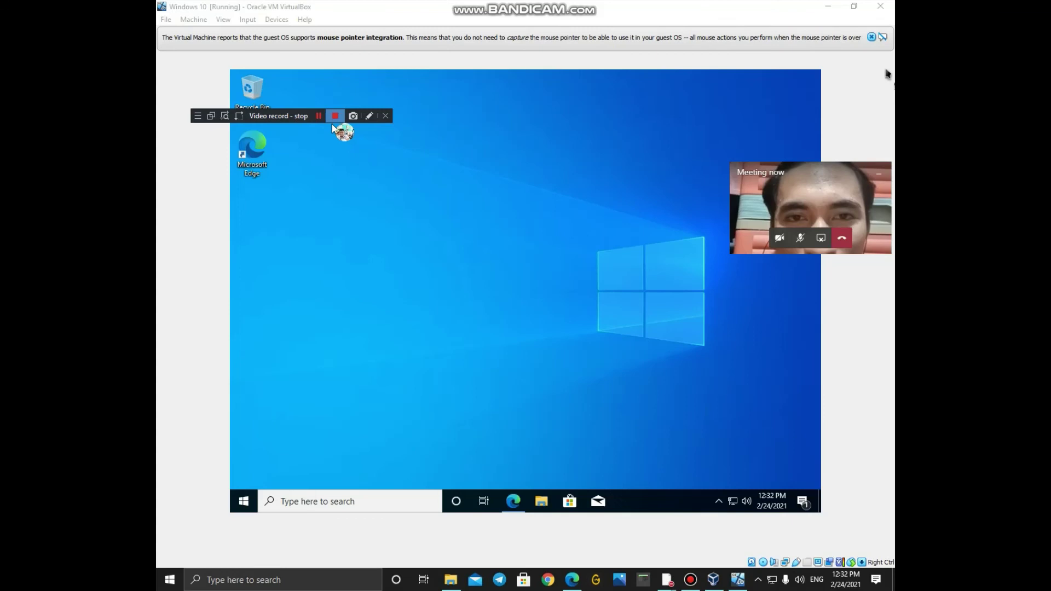